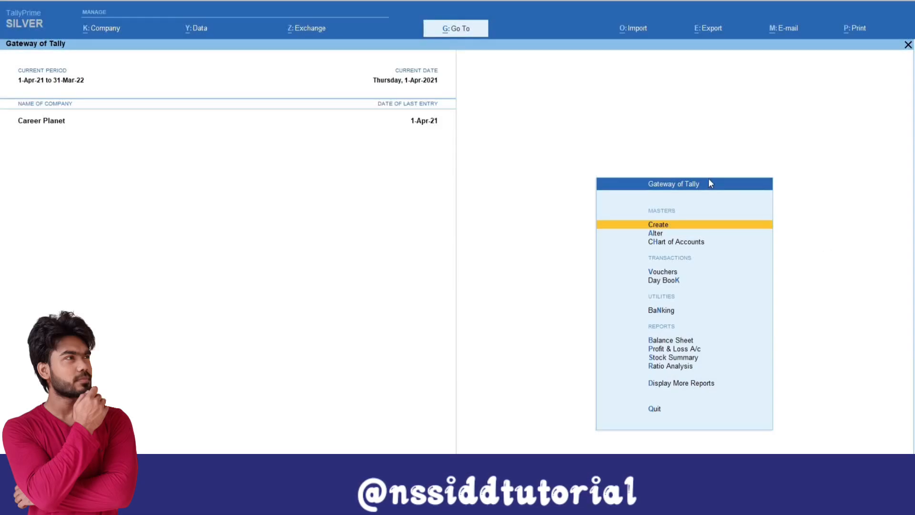
Open the Purchase ledger for alteration from the company's list of ledgers.
left_click(662, 228)
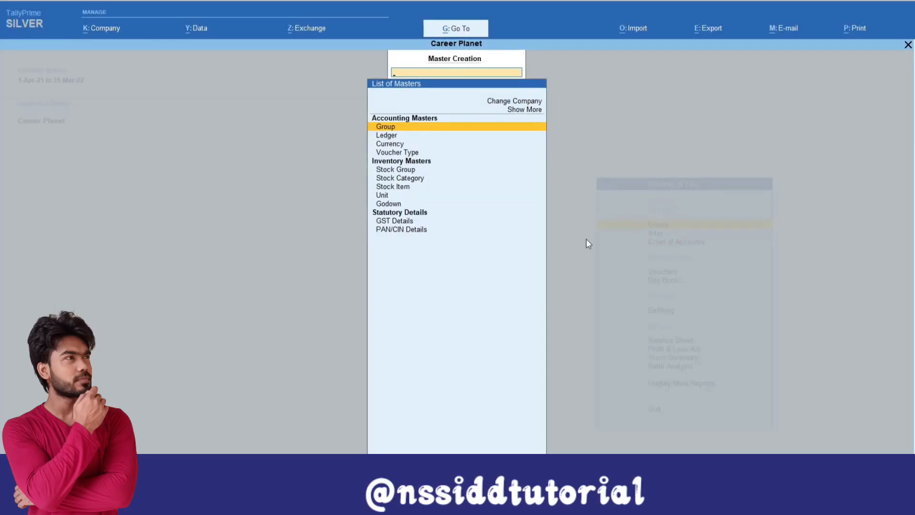
key("Escape")
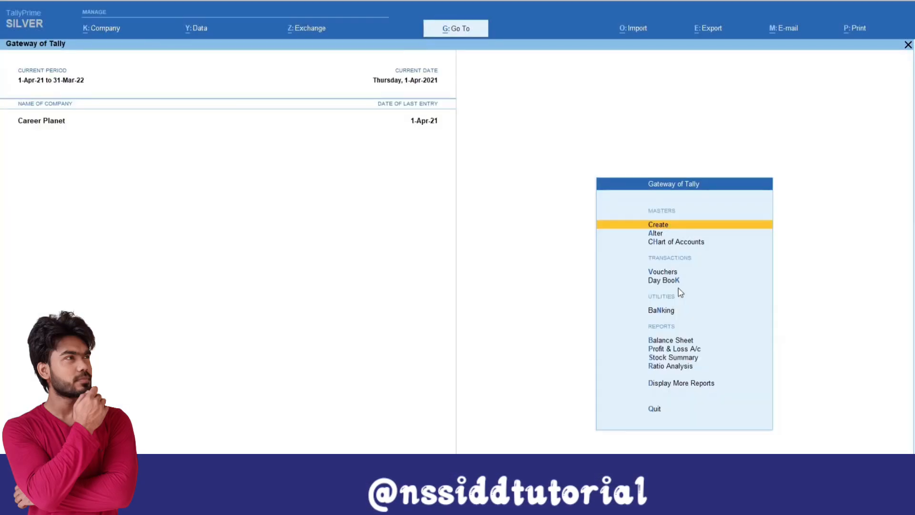
key("Down")
key("Return")
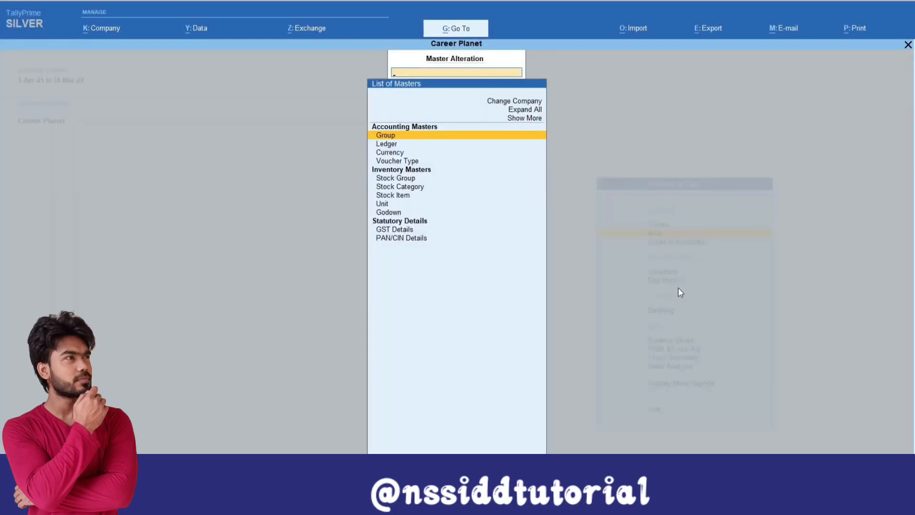
key("Down")
key("Return")
key("Down")
key("Down")
key("Down")
key("Down")
key("Down")
key("Down")
key("Down")
key("Down")
key("Down")
key("Down")
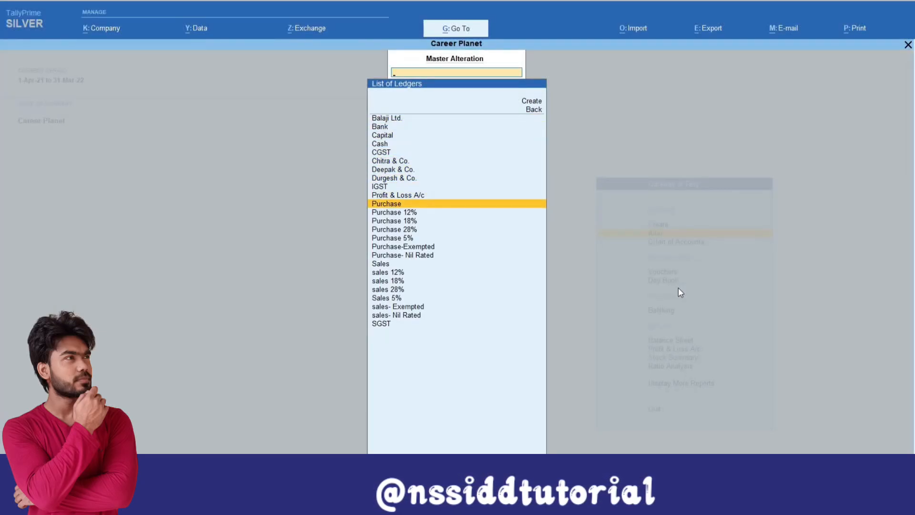
key("Return")
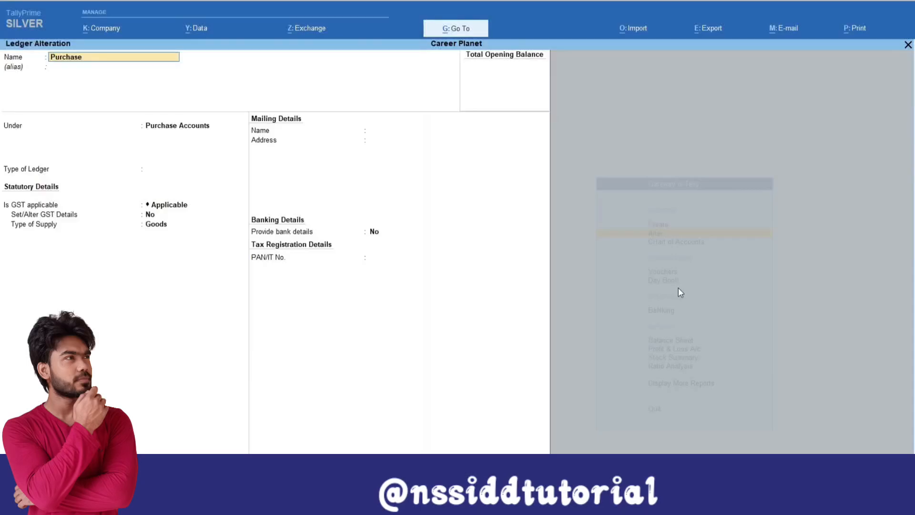
Review the Purchase ledger's group, GST applicability and type of supply, and accept the existing entries.
key("Return")
key("Return")
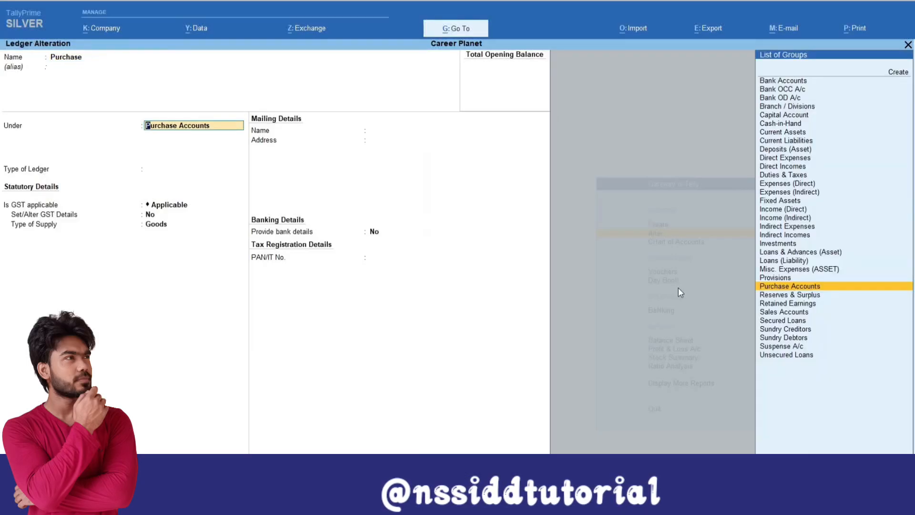
key("Return")
key("Return")
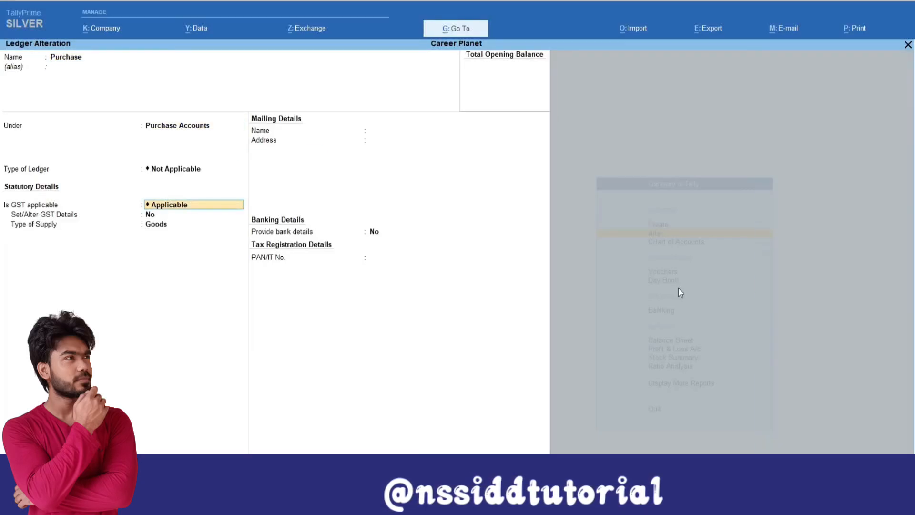
key("Return")
key("Return")
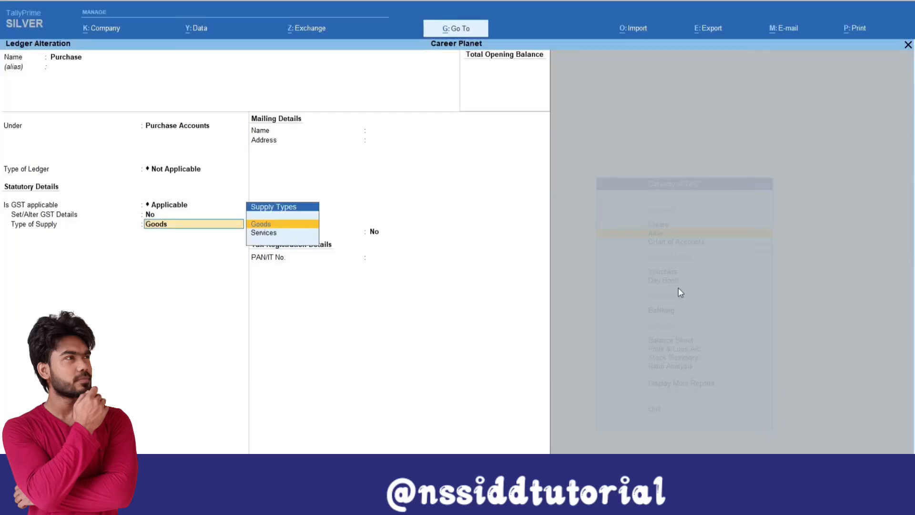
key("Return")
key("Return")
key("Return")
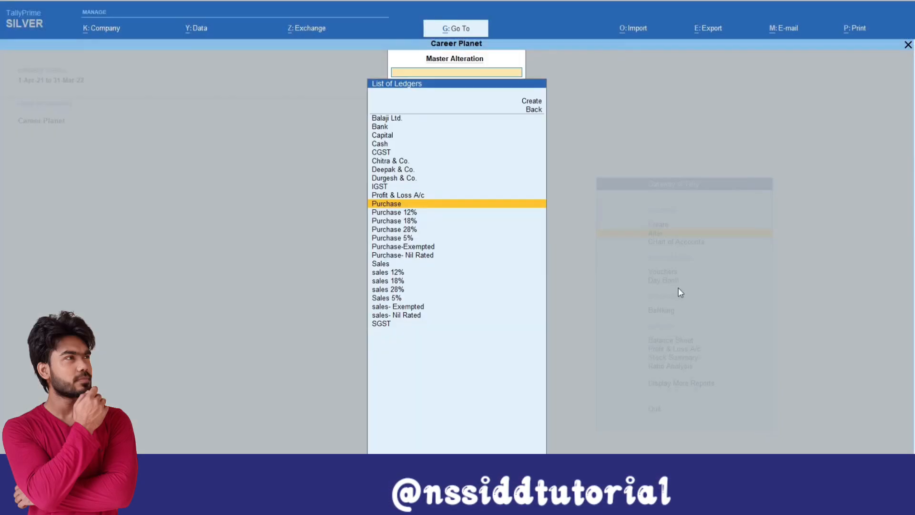
Open the Purchase 5% ledger, review its group and GST details, and accept the existing entries.
key("Down")
key("Down")
key("Down")
key("Down")
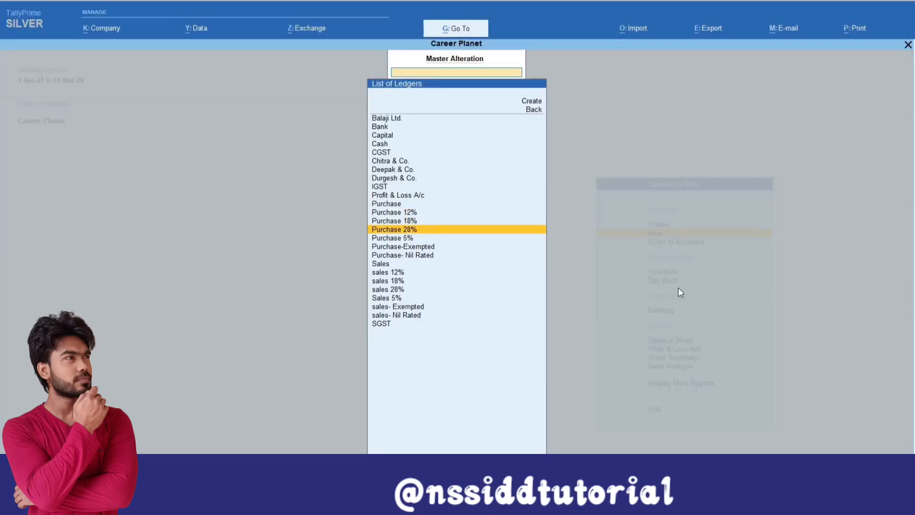
key("Return")
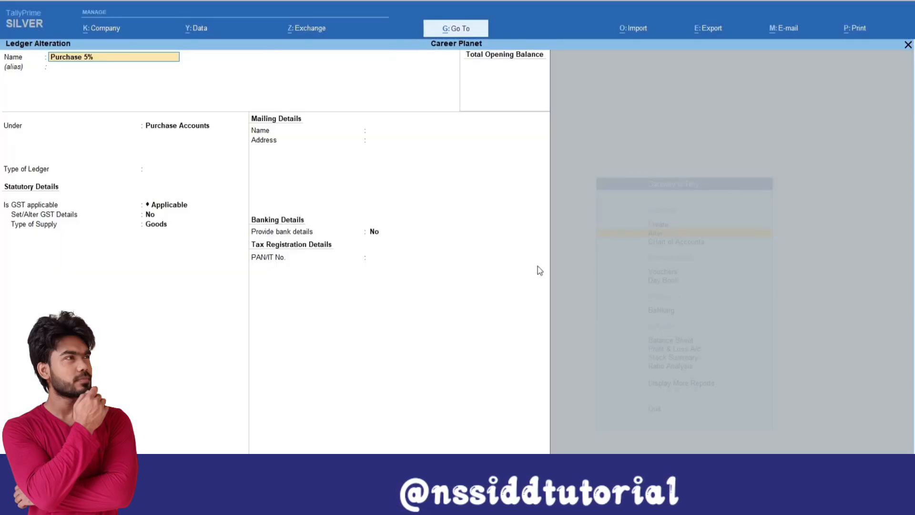
key("Return")
key("Return")
key("Return")
key("Return")
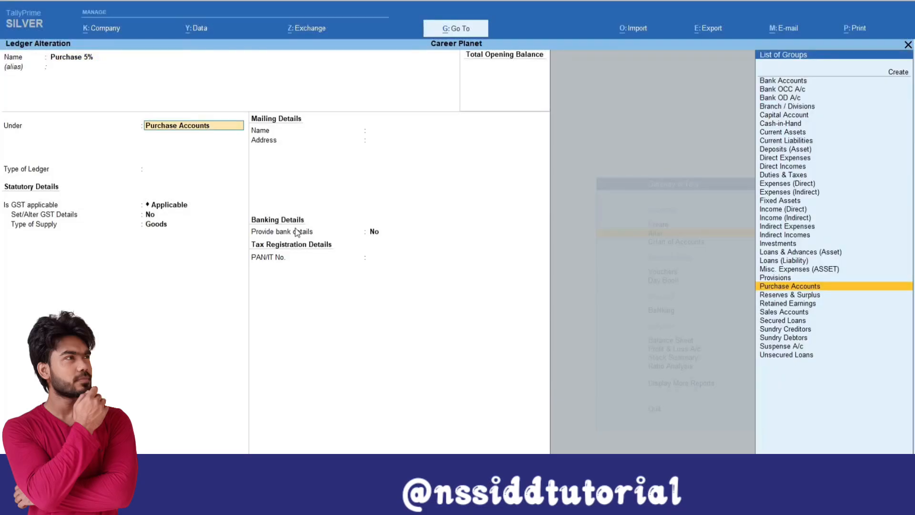
key("Return")
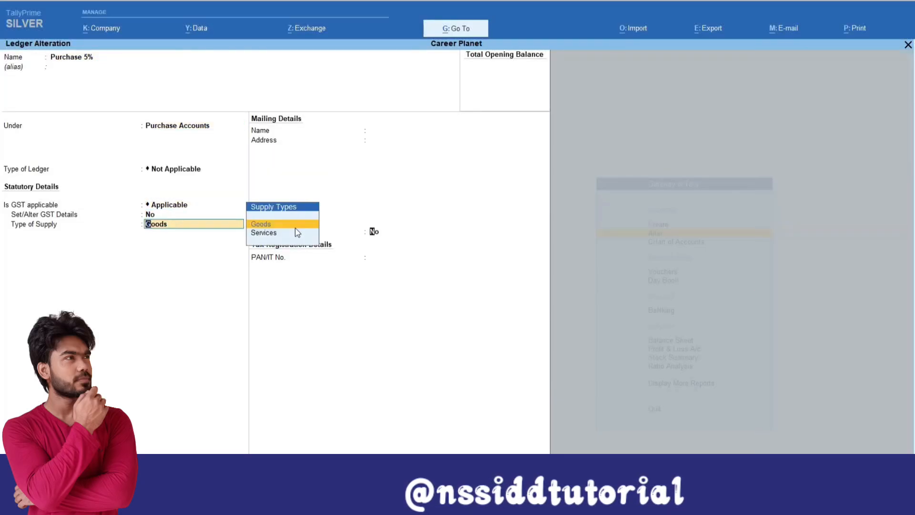
key("Return")
key("ctrl+a")
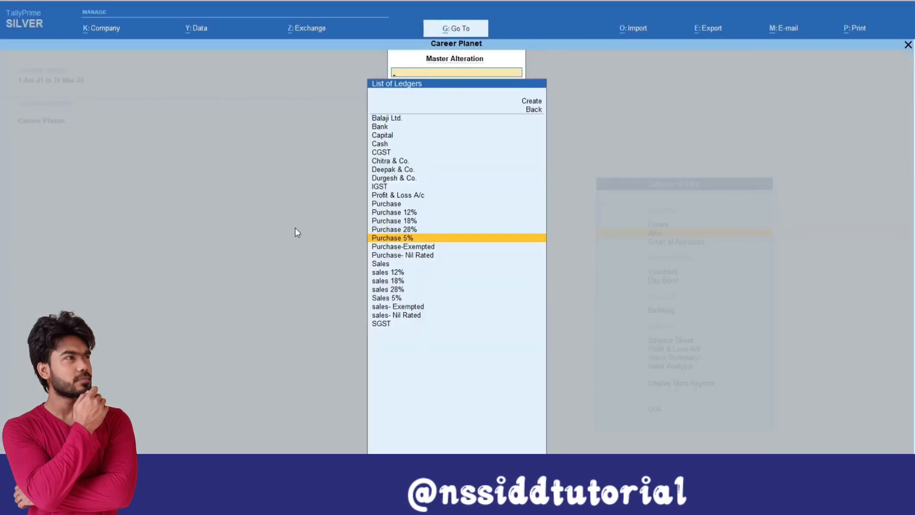
Look through the purchase and sales ledgers in the list of ledgers, and leave master alteration.
key("Up")
key("Up")
key("Up")
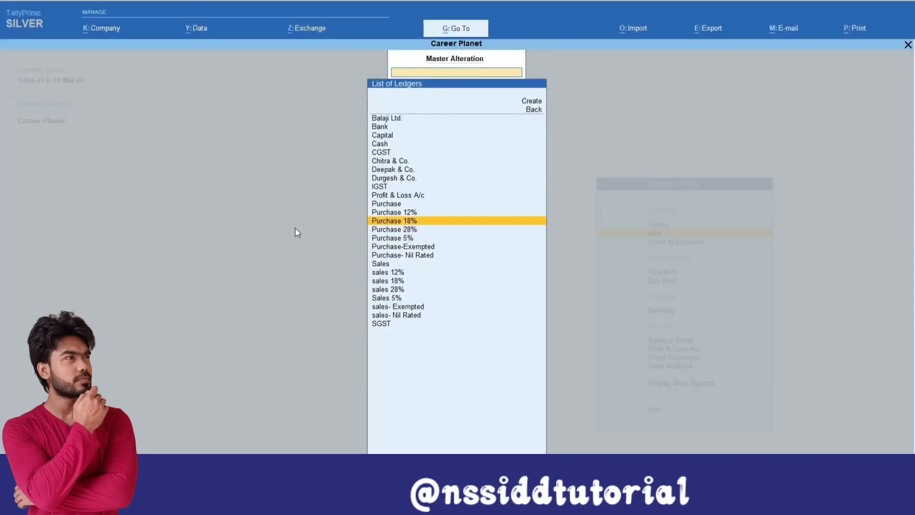
key("Down")
key("Down")
key("Down")
key("Down")
key("Down")
key("Down")
key("Down")
key("Down")
key("Down")
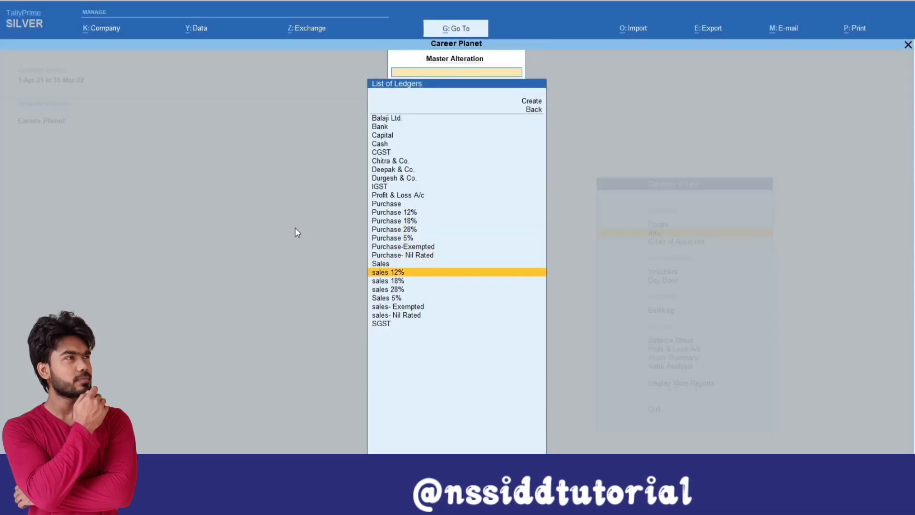
key("Down")
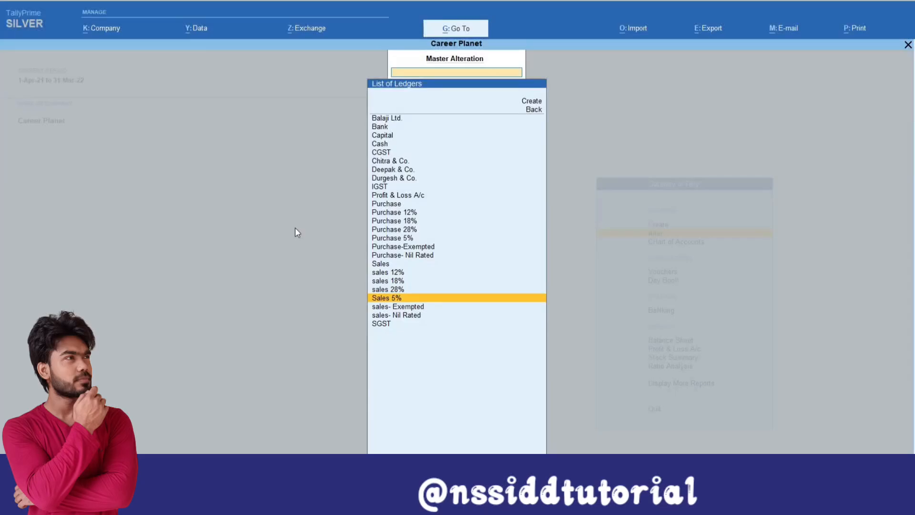
key("Escape")
key("Escape")
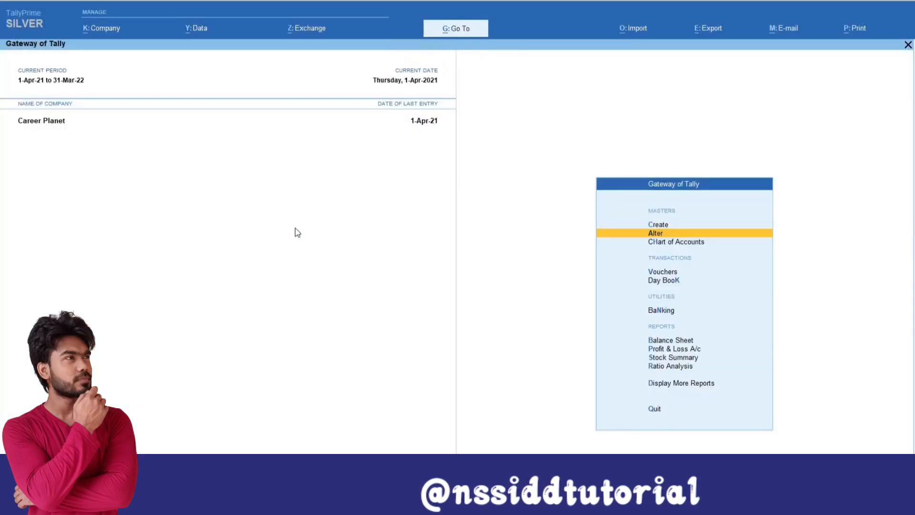
Display the ledgers in the Chart of Accounts.
key("Down")
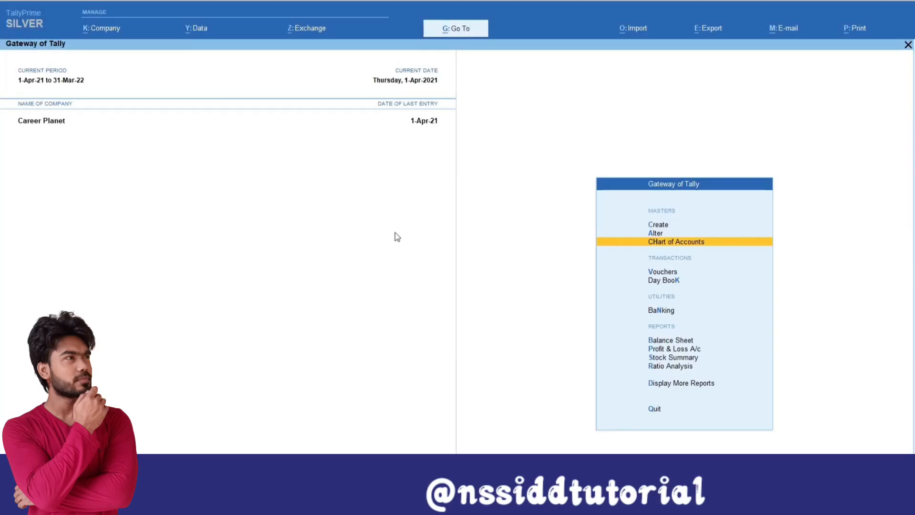
left_click(665, 243)
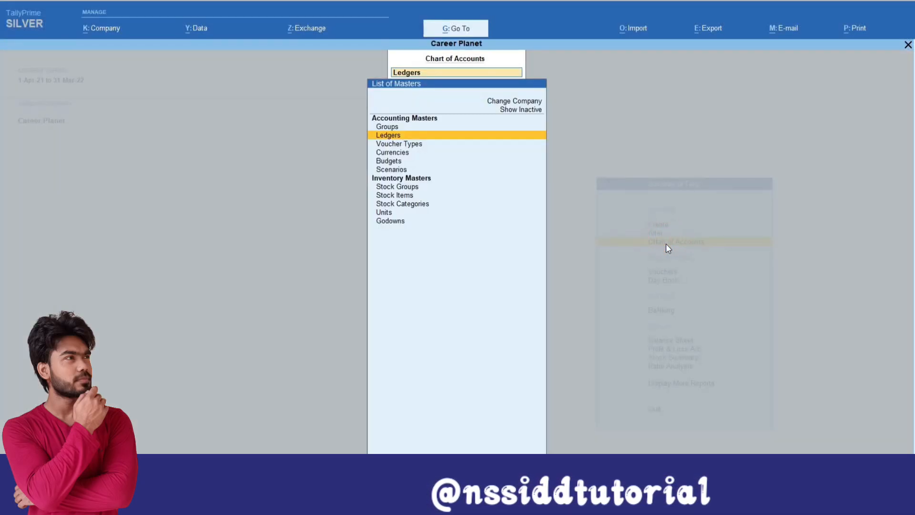
key("Return")
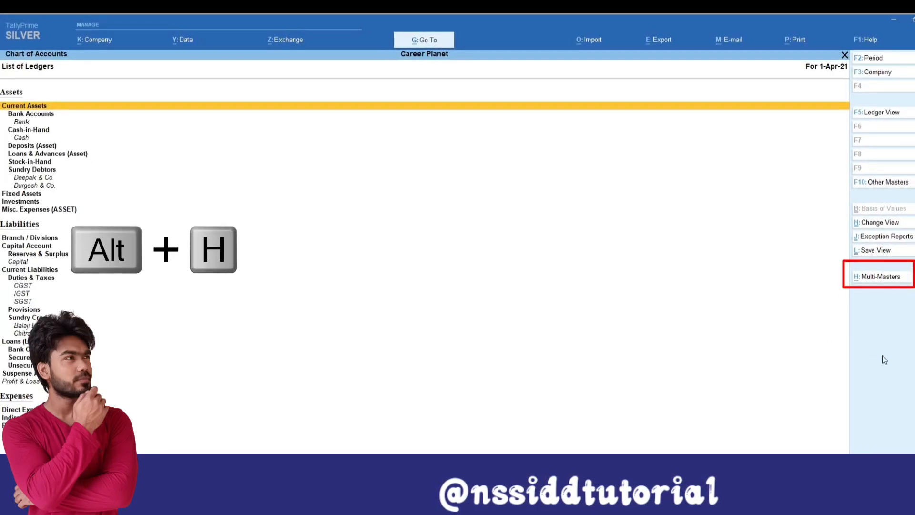
Open multi-ledger creation under the Purchase Accounts group and leave it without entering a ledger.
key("alt+h")
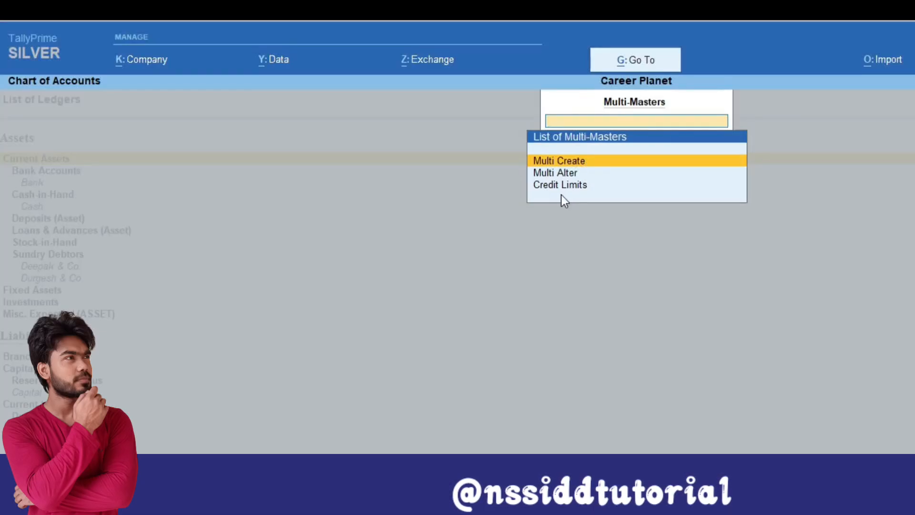
left_click(574, 165)
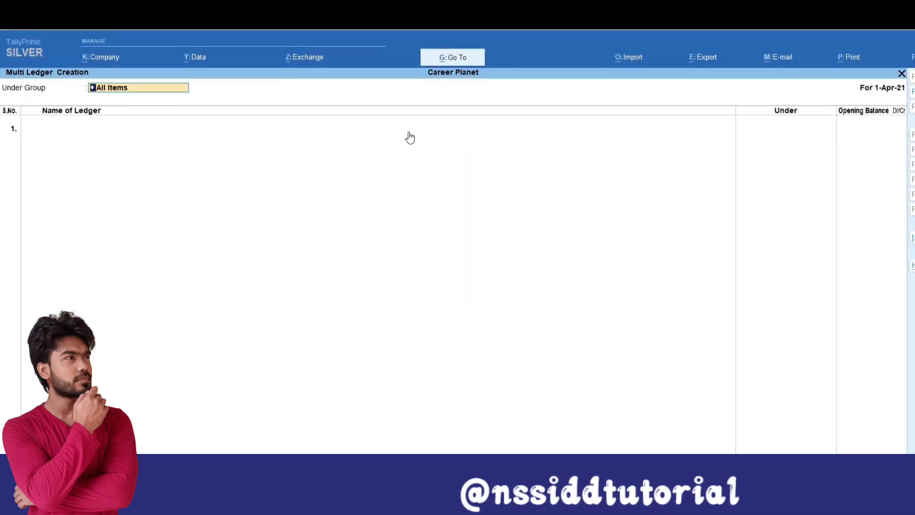
type("P")
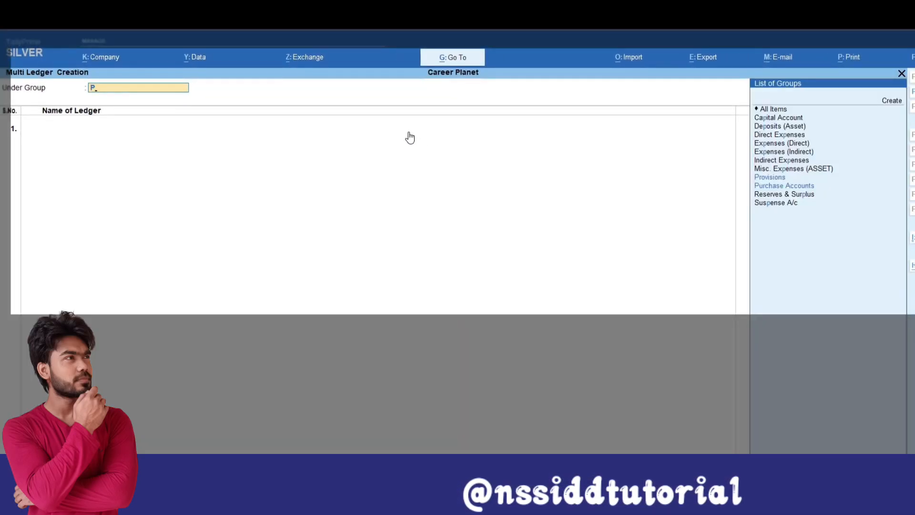
key("Down")
key("Return")
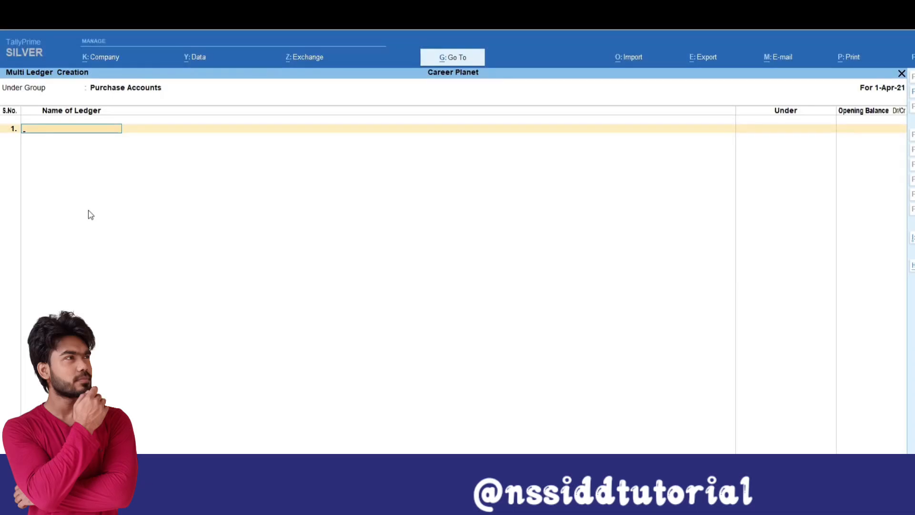
key("Escape")
Open multi-ledger alteration for the Purchase Accounts group.
key("alt+h")
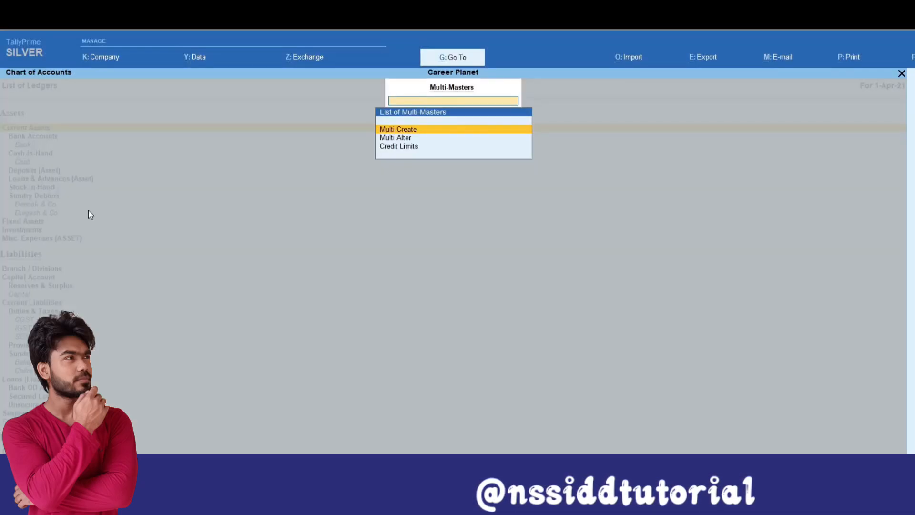
key("Down")
key("Return")
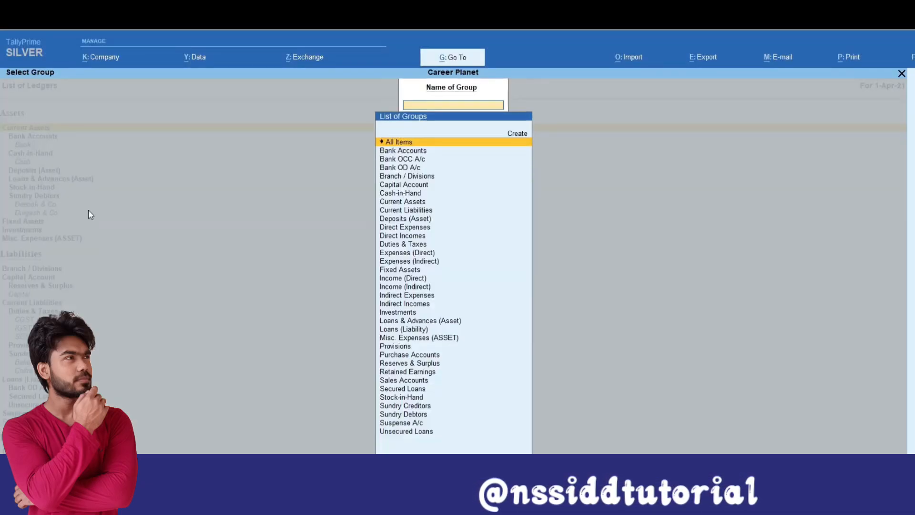
type("P")
key("Down")
key("Up")
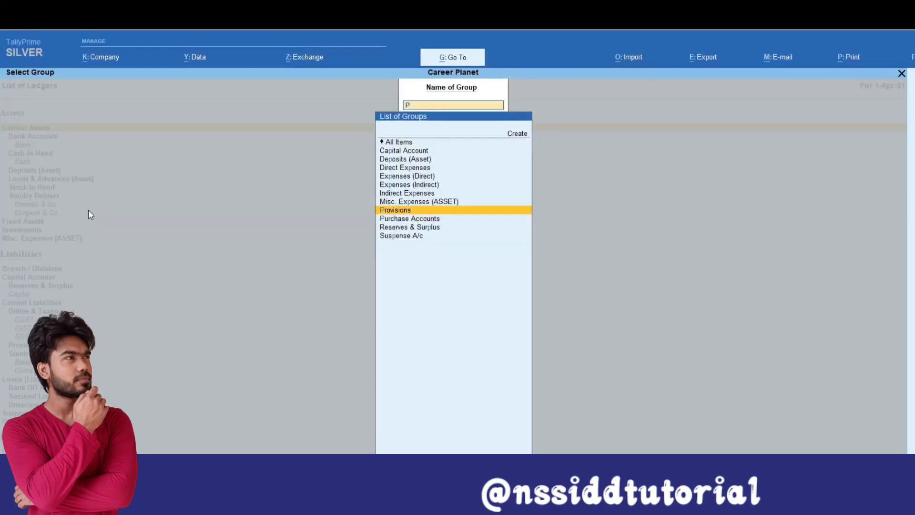
key("Down")
key("Return")
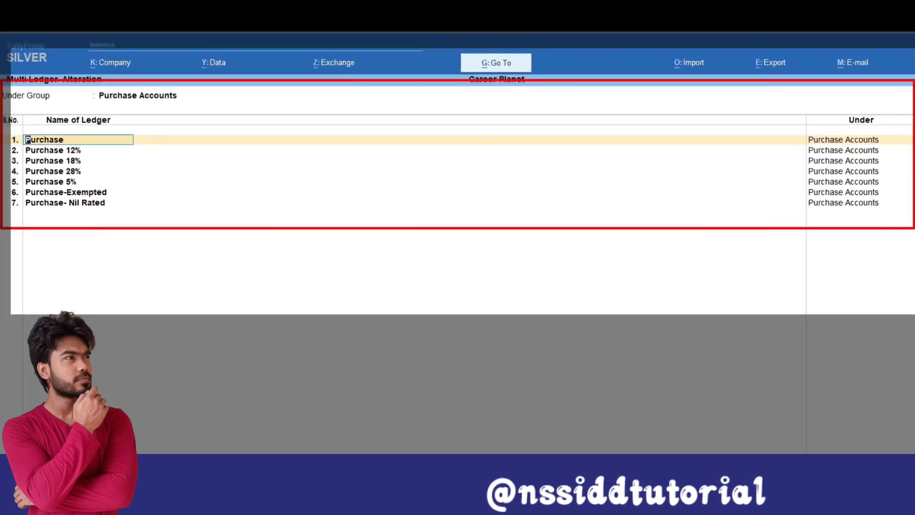
Go through the ledgers under Purchase Accounts down to Purchase- Nil Rated, and leave without saving.
left_click(75, 164)
left_click(72, 172)
left_click(61, 182)
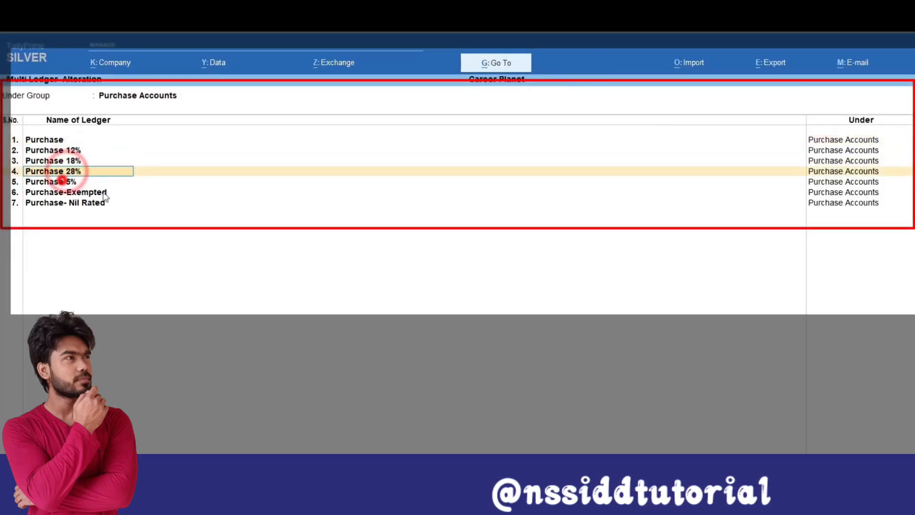
key("Down")
key("Down")
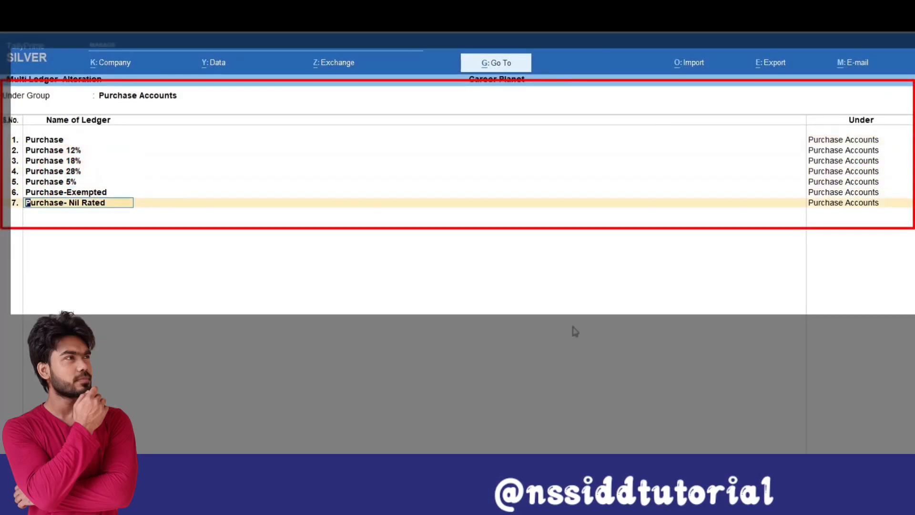
key("BackSpace")
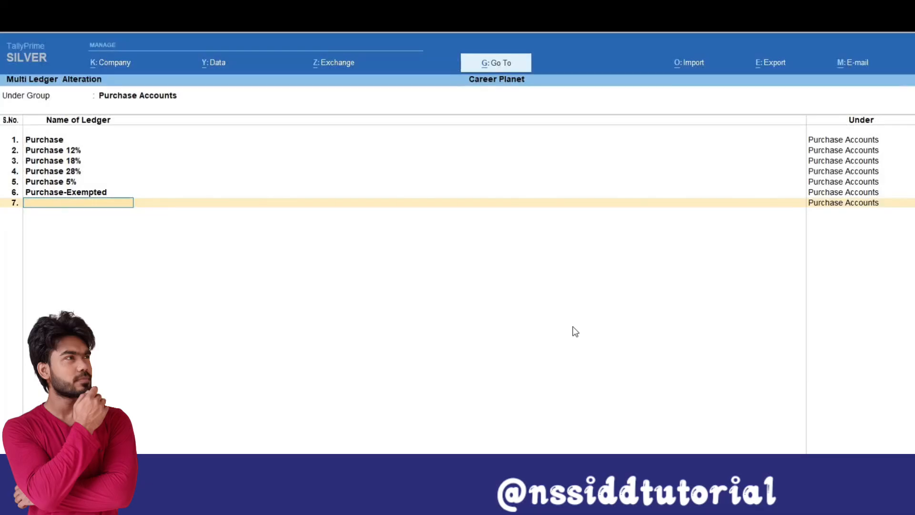
key("Escape")
Open multi-ledger alteration for the Sales Accounts group and look through its ledgers.
type("Sa")
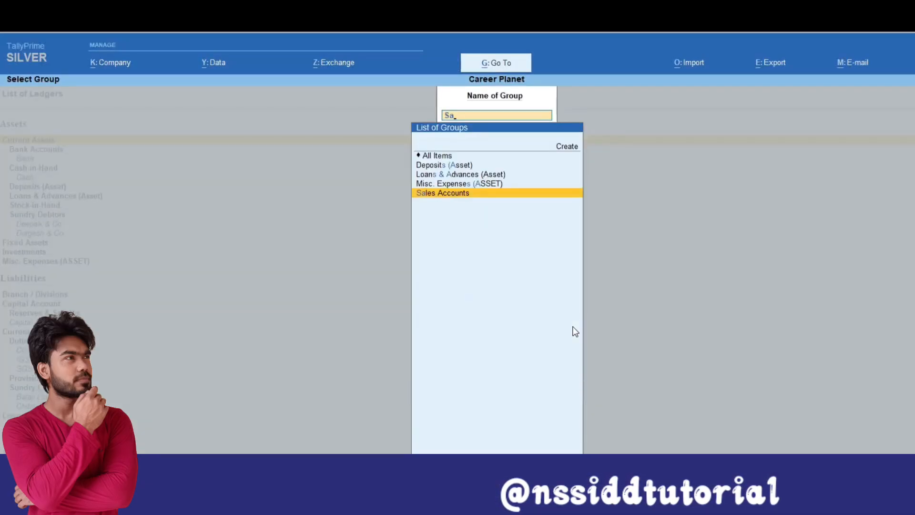
key("Return")
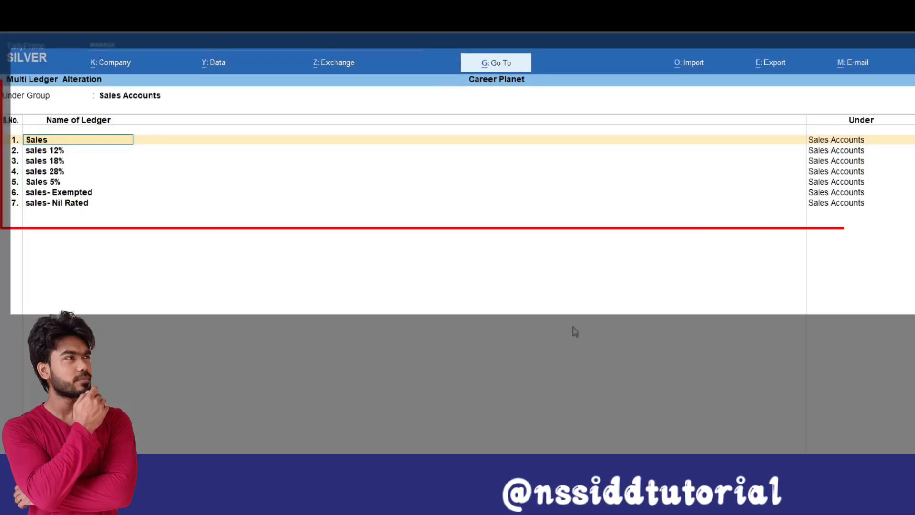
key("Down")
key("Down")
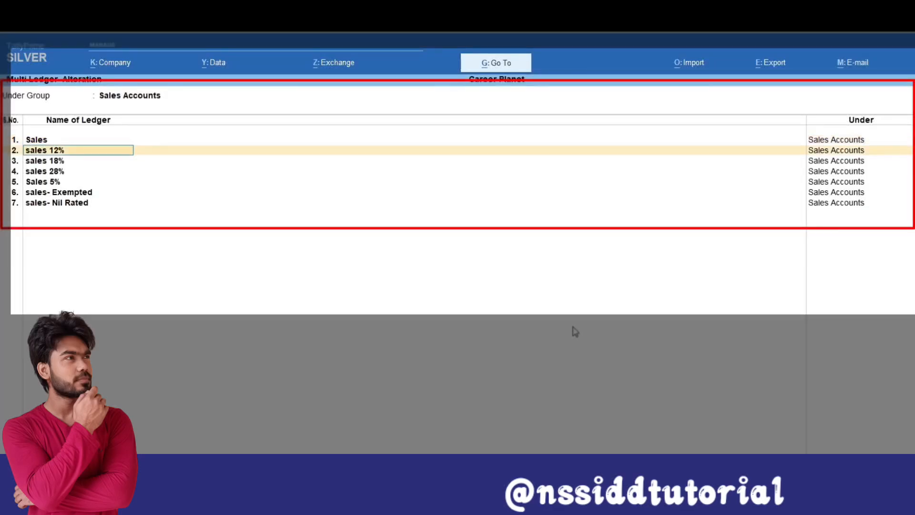
Go through the ledgers under Sales Accounts down to sales- Nil Rated, and leave the multi-ledger alteration without saving.
key("Down")
key("Down")
key("Down")
key("Down")
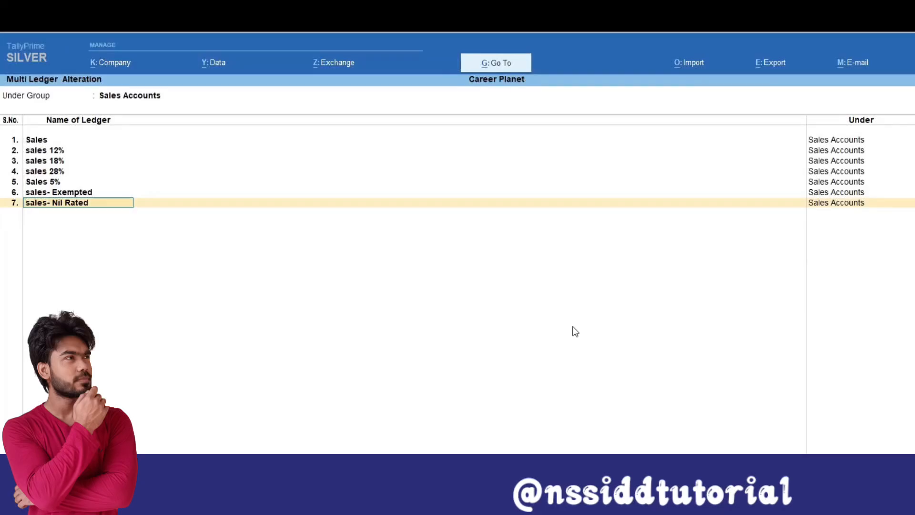
key("BackSpace")
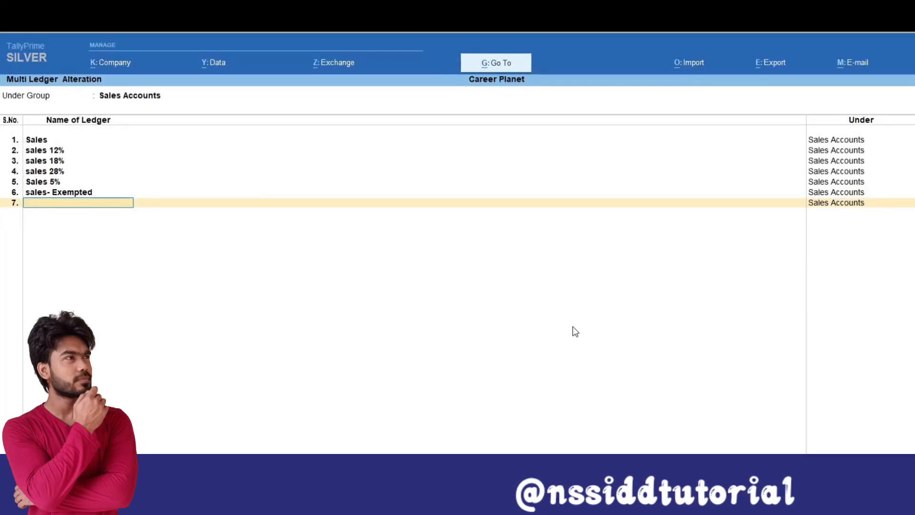
key("Escape")
key("Return")
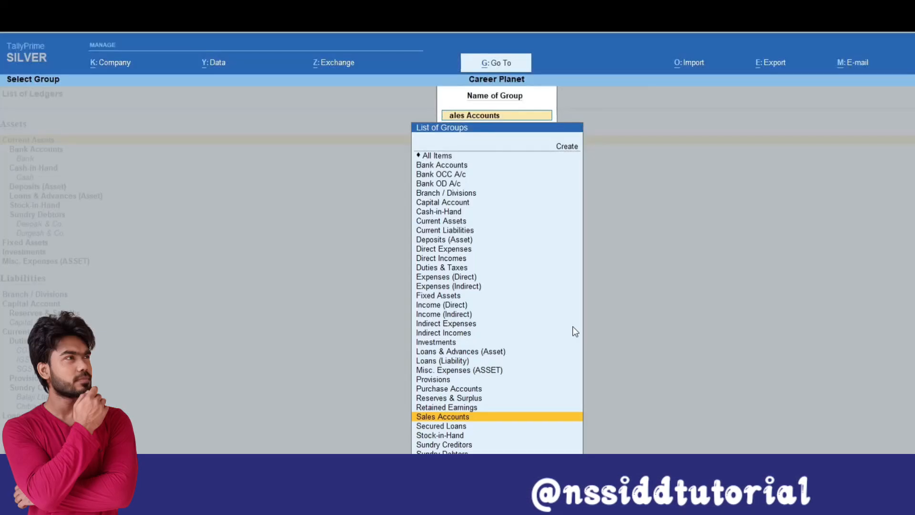
key("Escape")
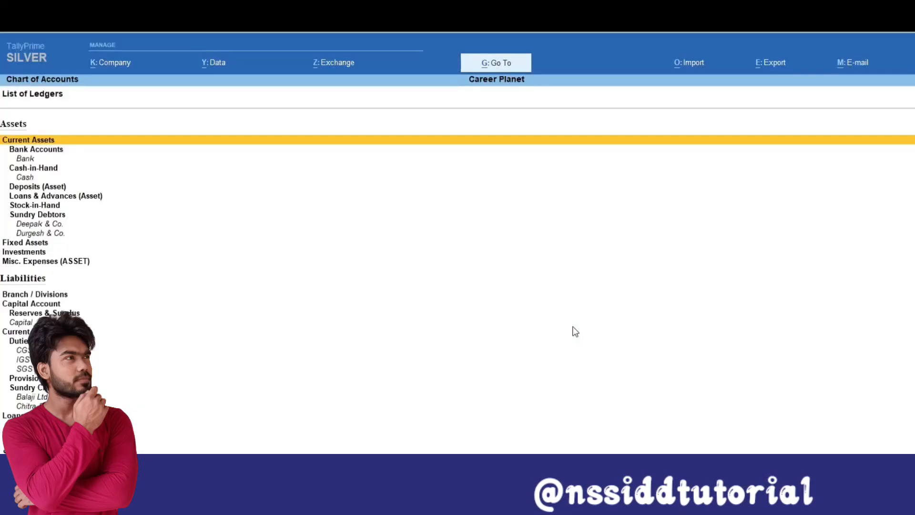
Open the list of stock items in the chart of accounts.
key("Escape")
key("Down")
key("Down")
key("Down")
key("Down")
key("Down")
key("Down")
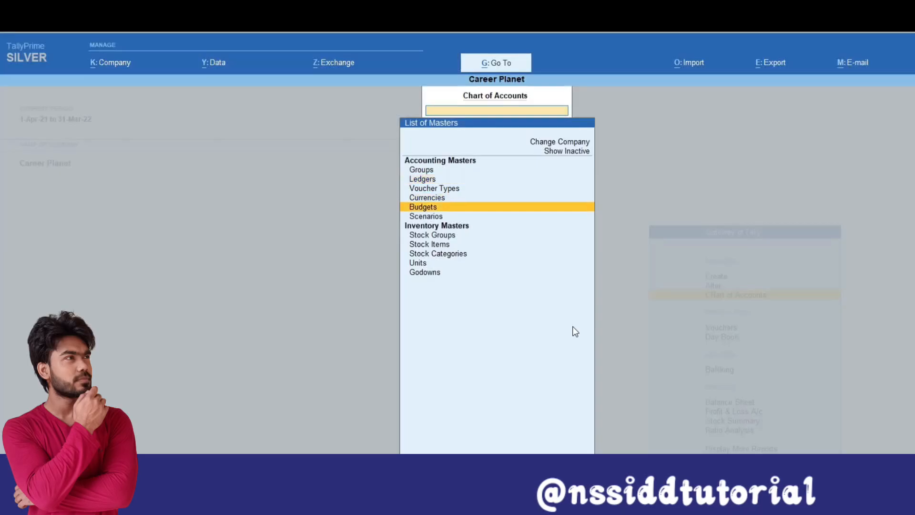
key("Return")
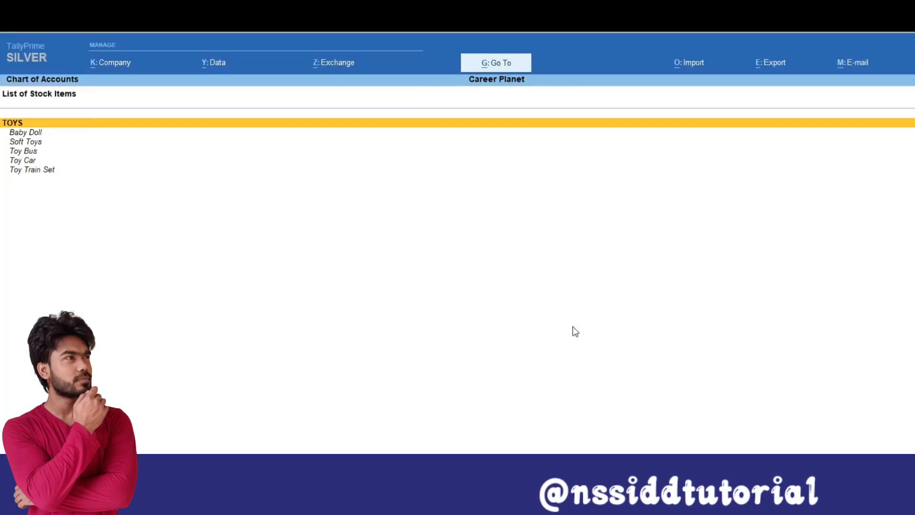
Go through the stock items under TOYS from Baby Doll to Toy Train Set, and close the list.
key("Down")
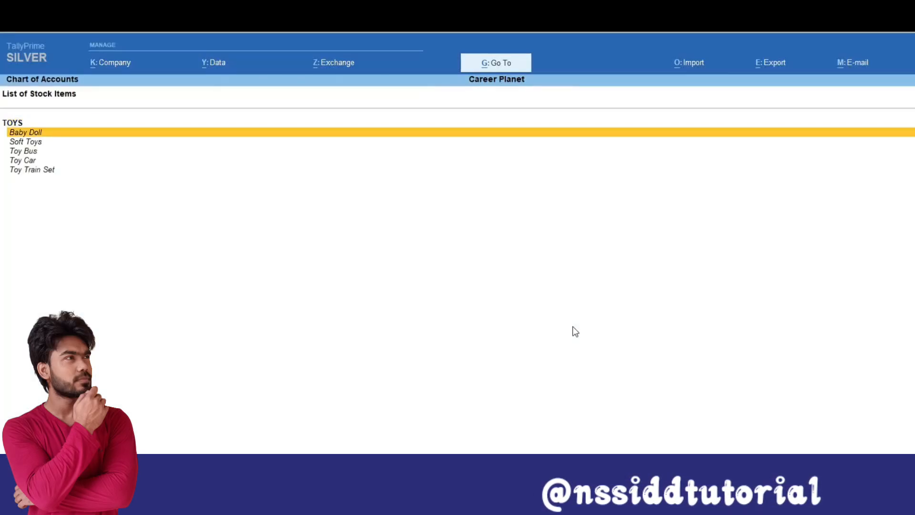
key("Down")
key("Down")
key("Down")
key("Down")
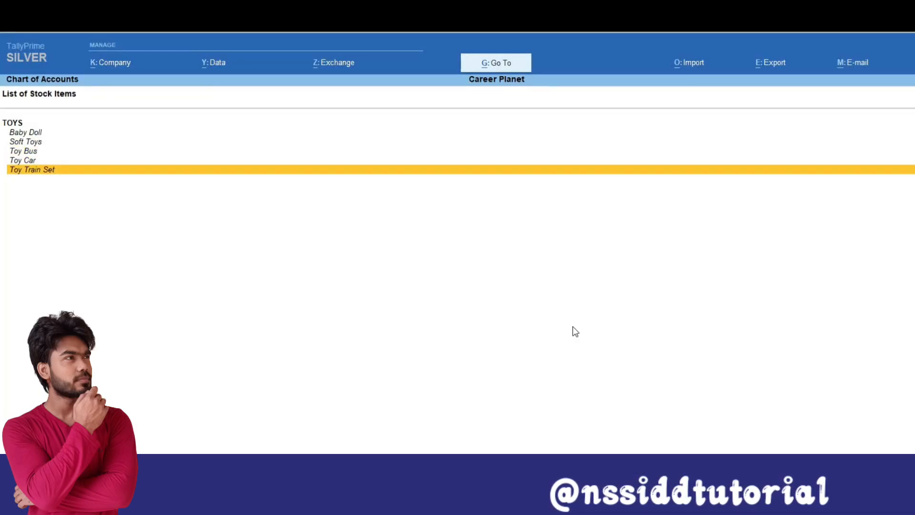
key("Escape")
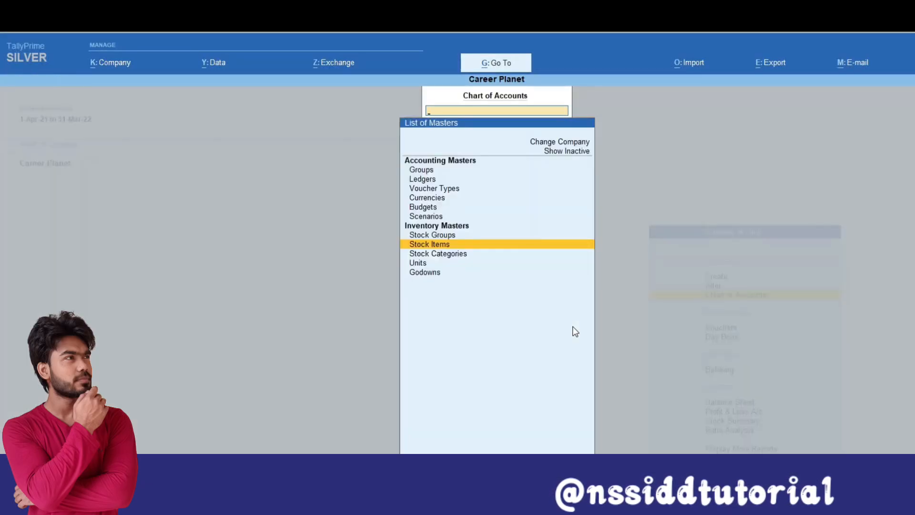
Start a purchase voucher with supplier invoice number 2 and Chitra & Co. as the party account.
key("Escape")
key("Down")
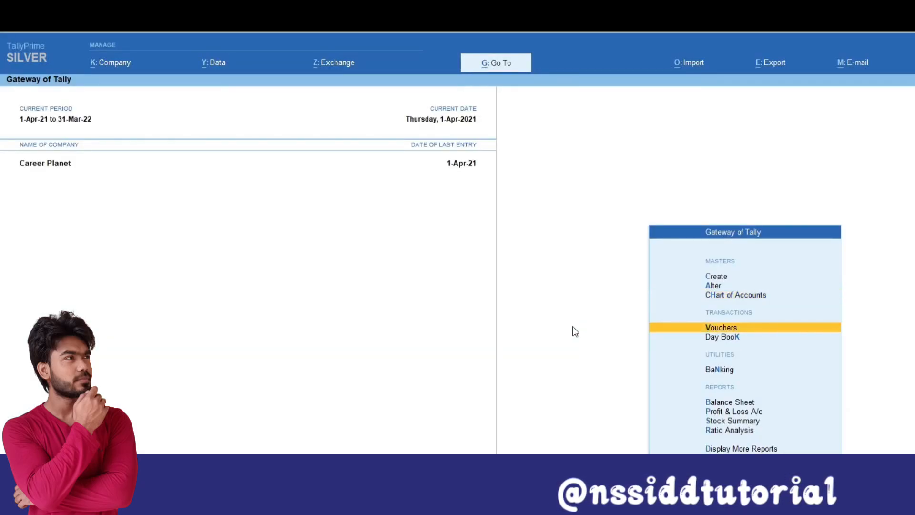
key("Return")
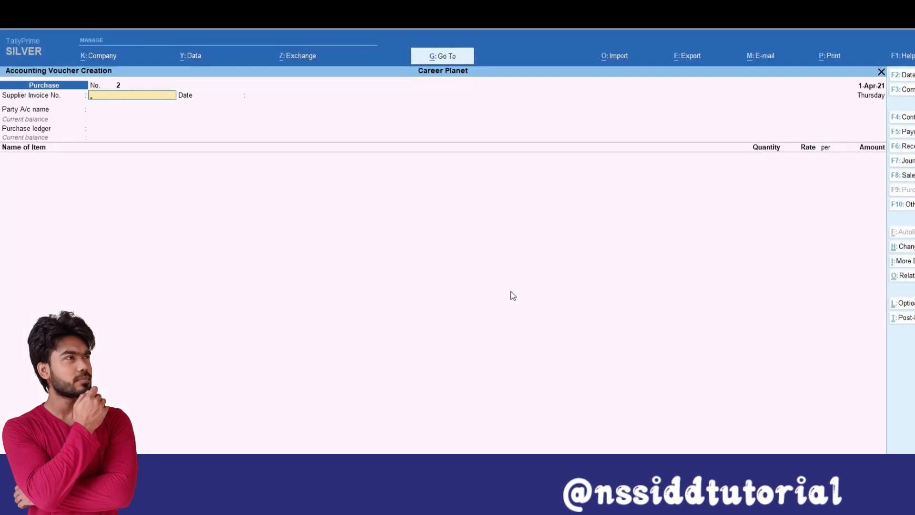
type("2")
key("Return")
key("Return")
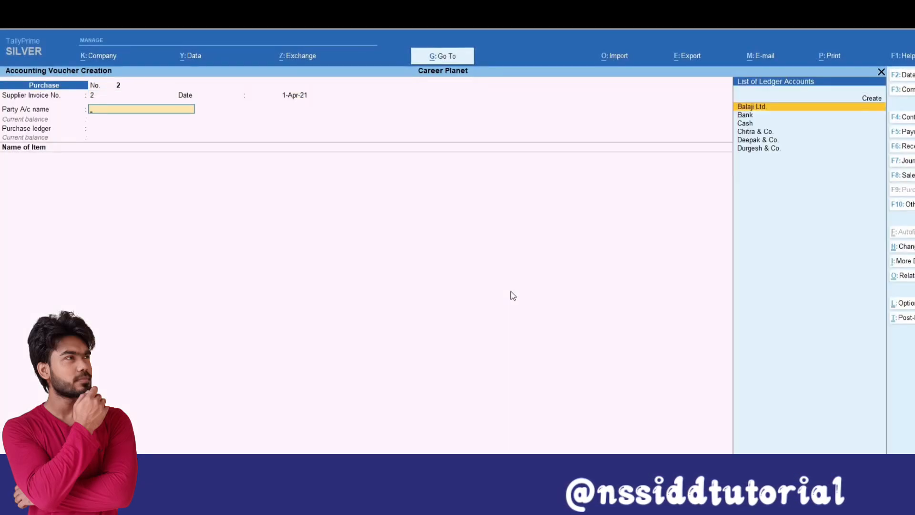
key("Down")
key("Down")
key("Down")
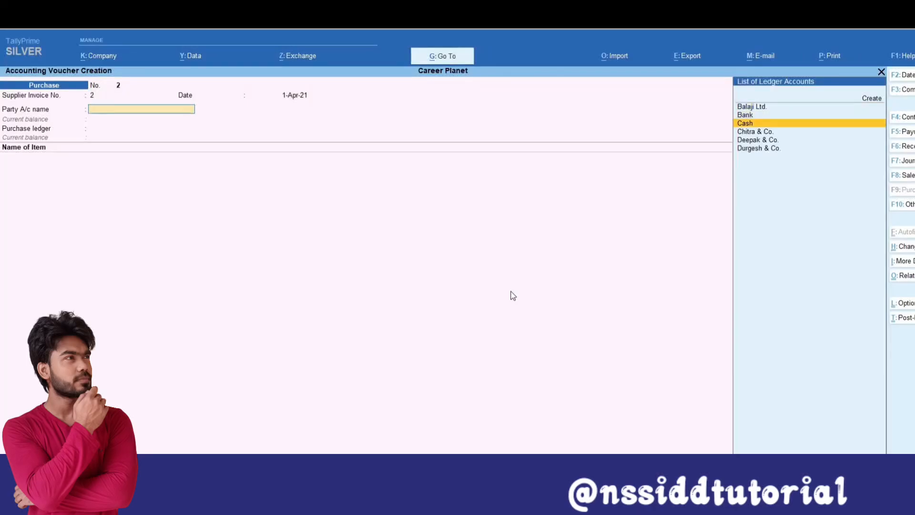
key("Return")
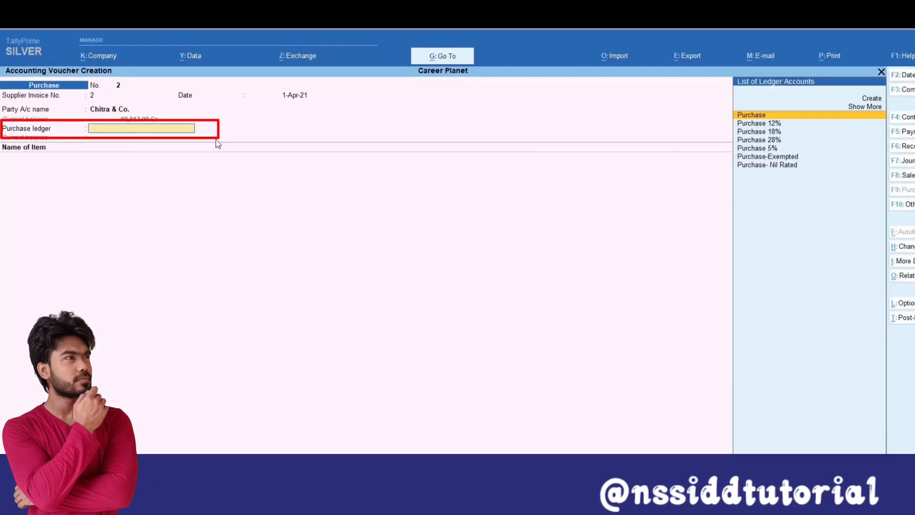
Choose Purchase 12% as the voucher's purchase ledger, then reopen the choice and look through the other purchase ledgers.
key("Down")
key("Return")
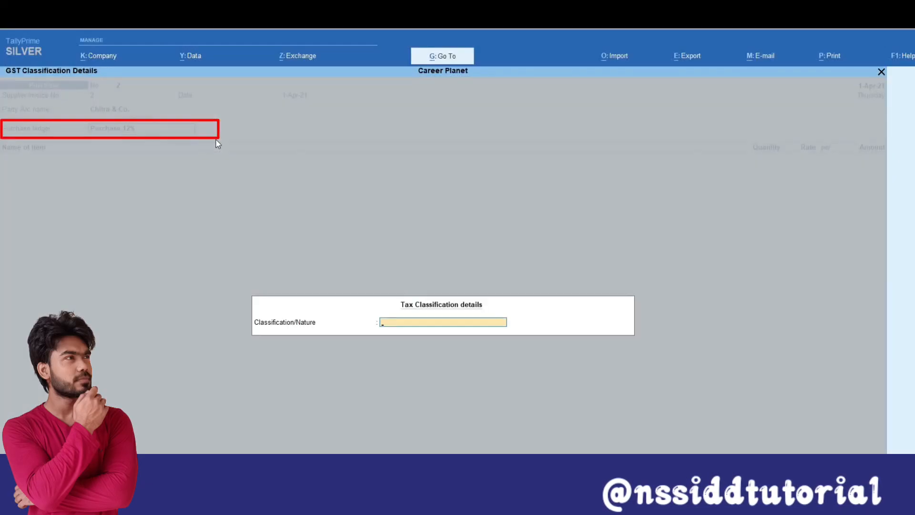
key("Return")
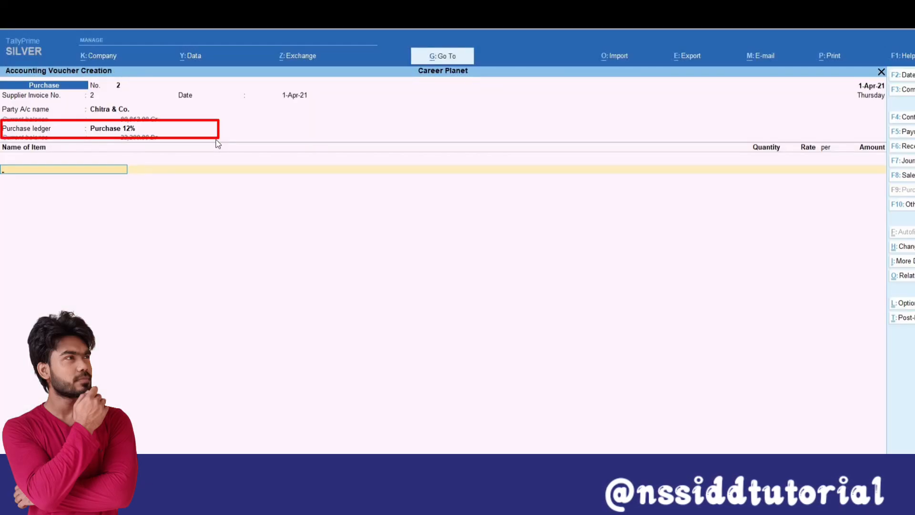
left_click(136, 129)
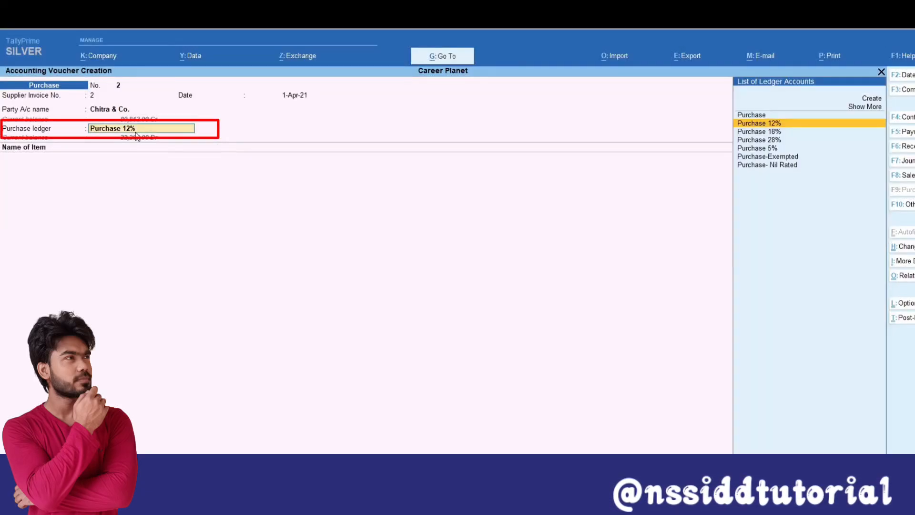
key("Down")
key("Down")
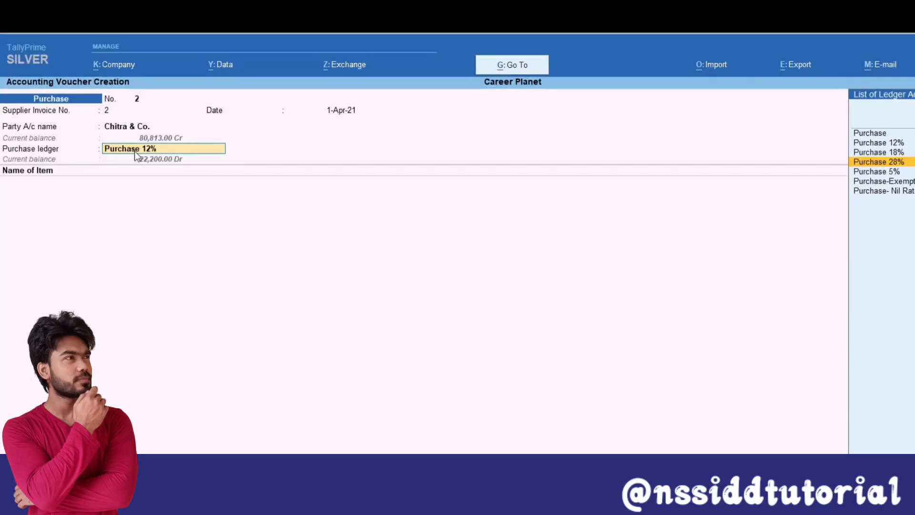
Set "Select common Ledger Account for Item Allocation" to No in the voucher configuration and save it.
key("F12")
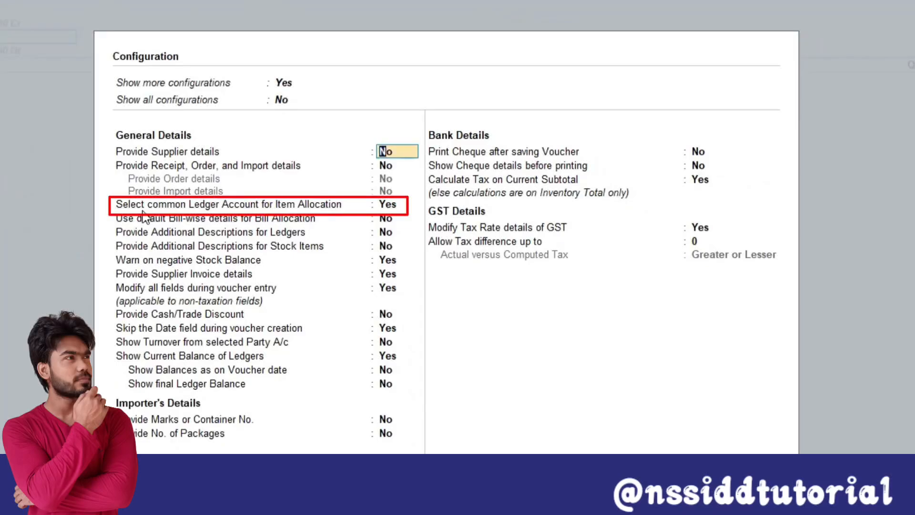
left_click(393, 206)
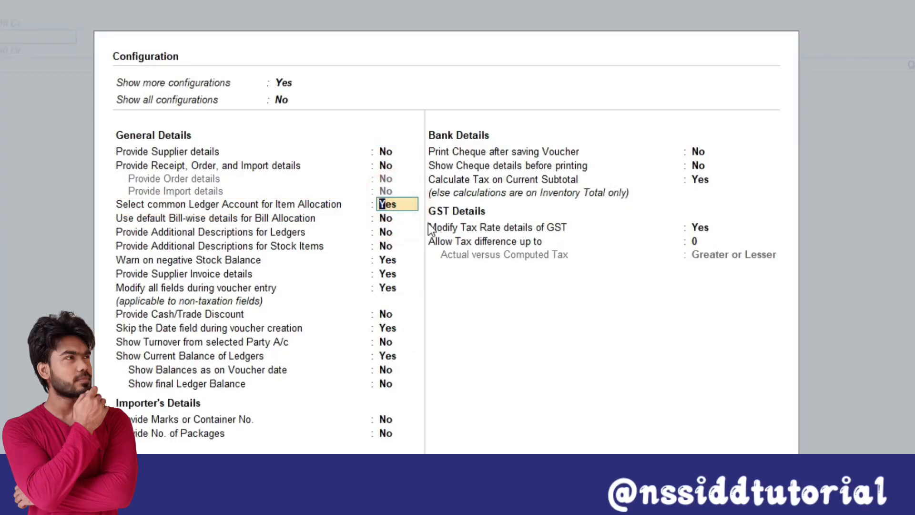
type("n")
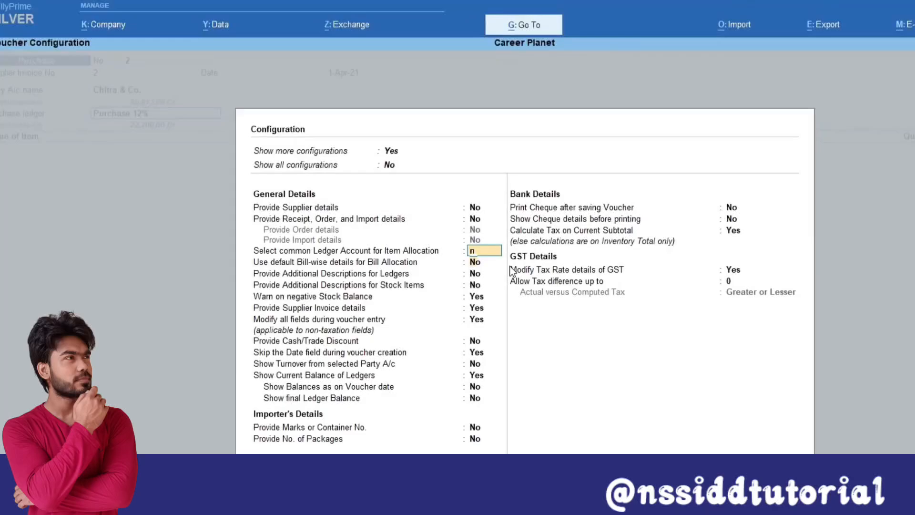
key("Return")
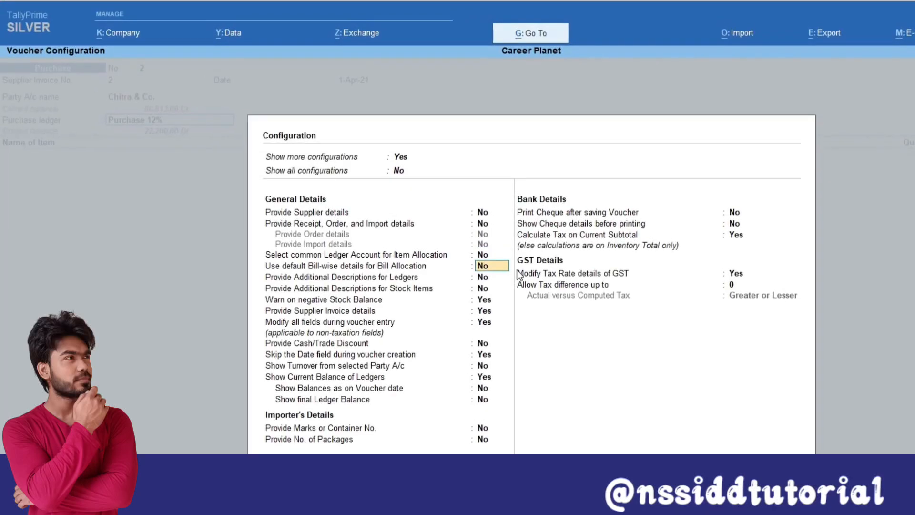
key("ctrl+a")
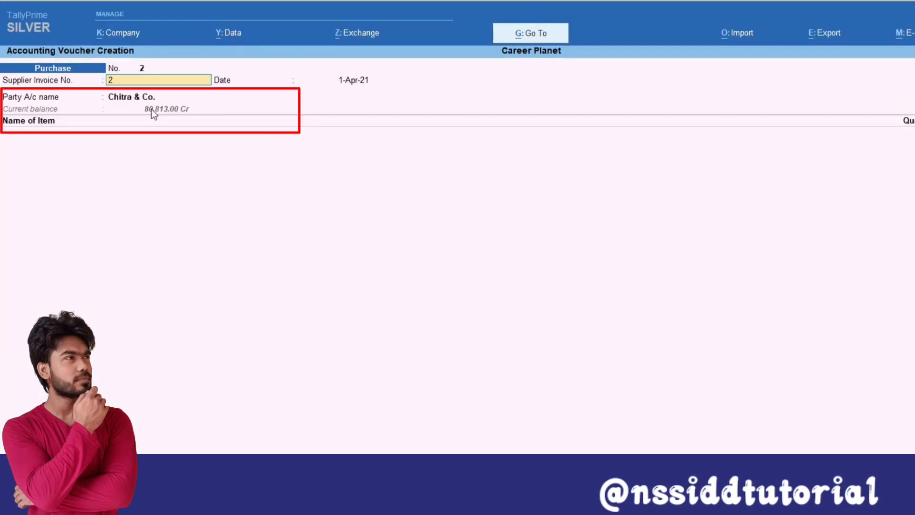
Keep the voucher's header details and add the item Toy Car with a quantity of 10 nos at a rate of 110.
key("Return")
key("Return")
key("Return")
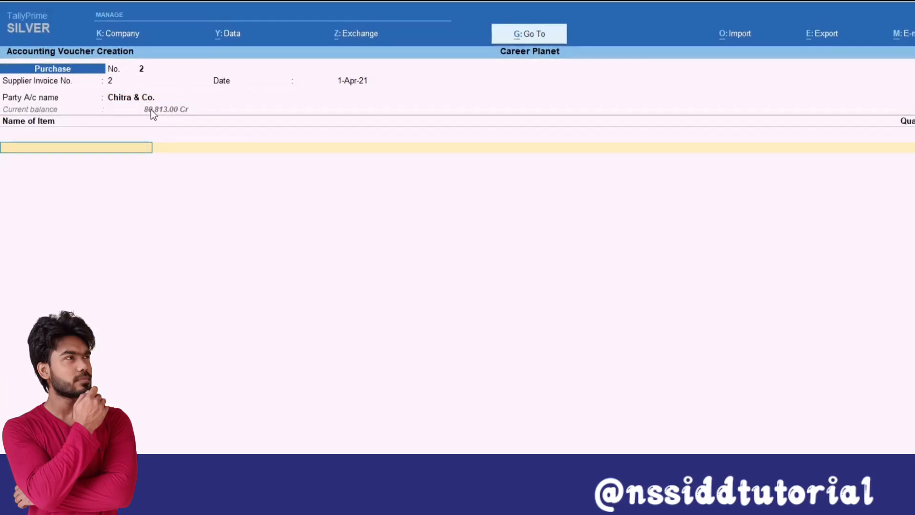
type("T")
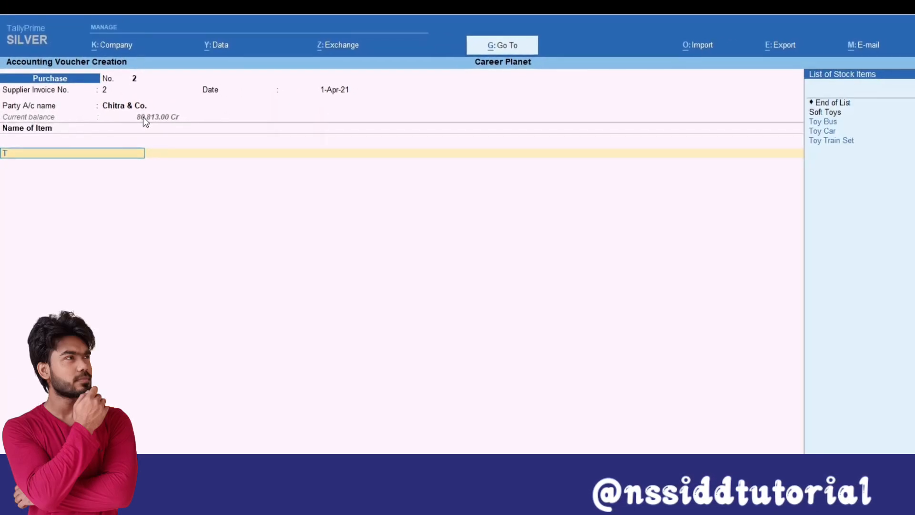
key("Down")
key("Down")
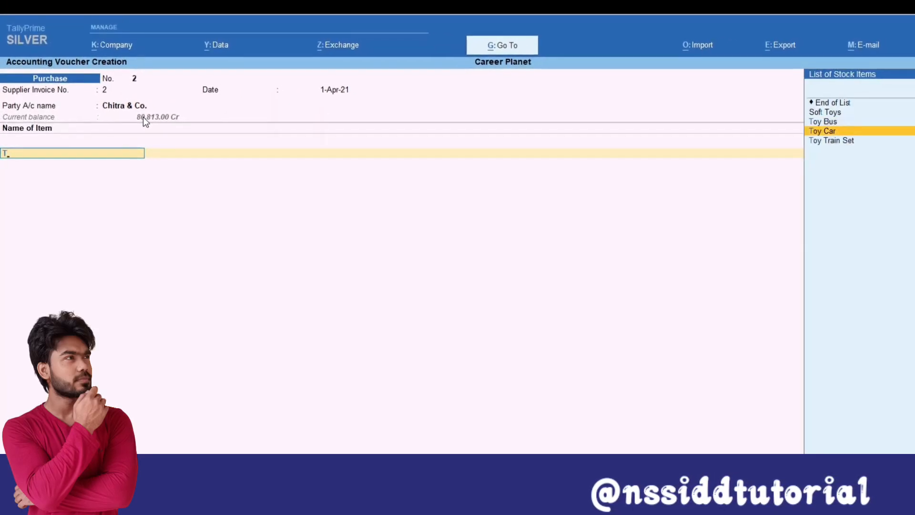
key("Return")
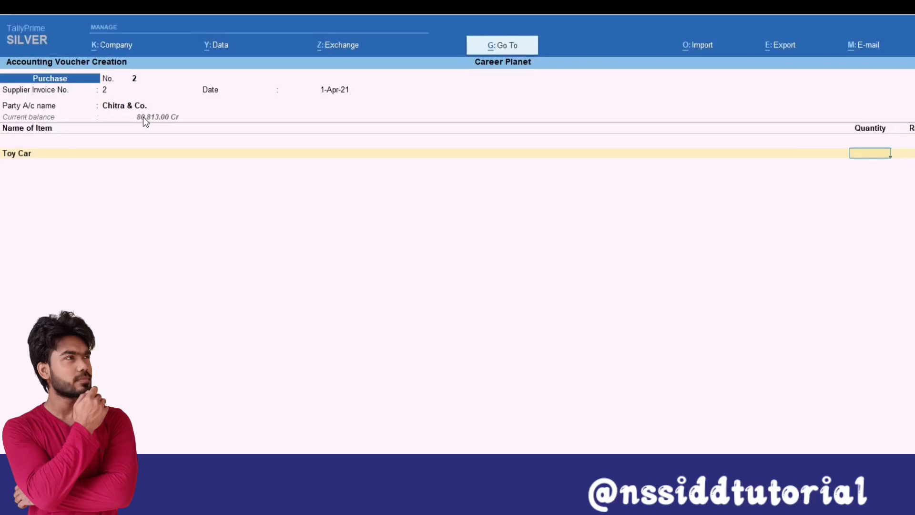
type("10")
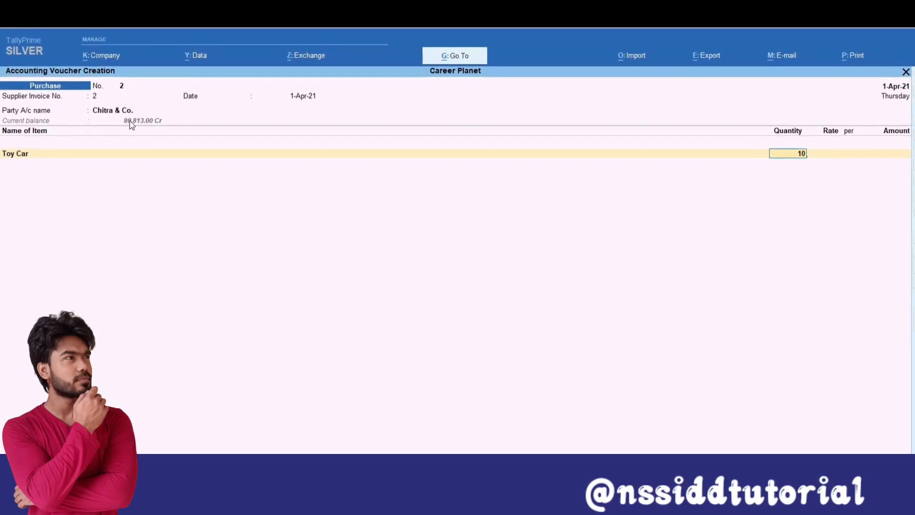
key("Return")
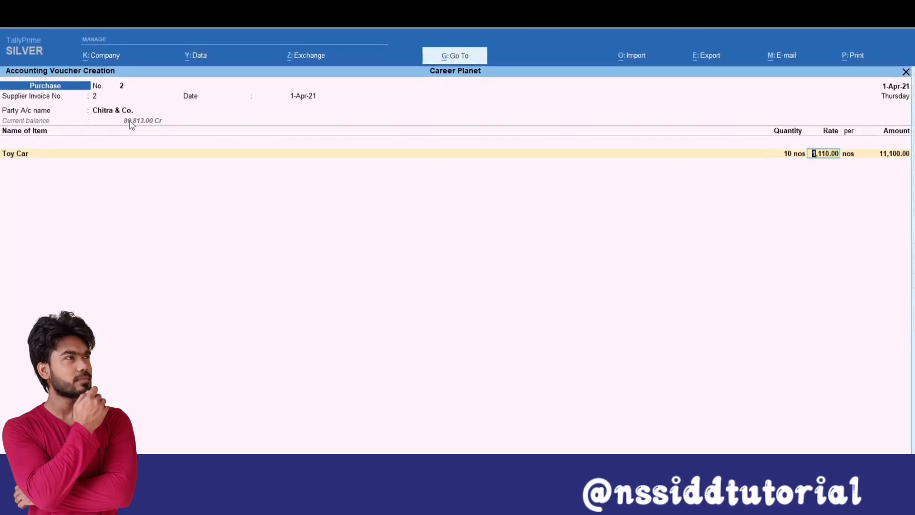
type("110")
key("Return")
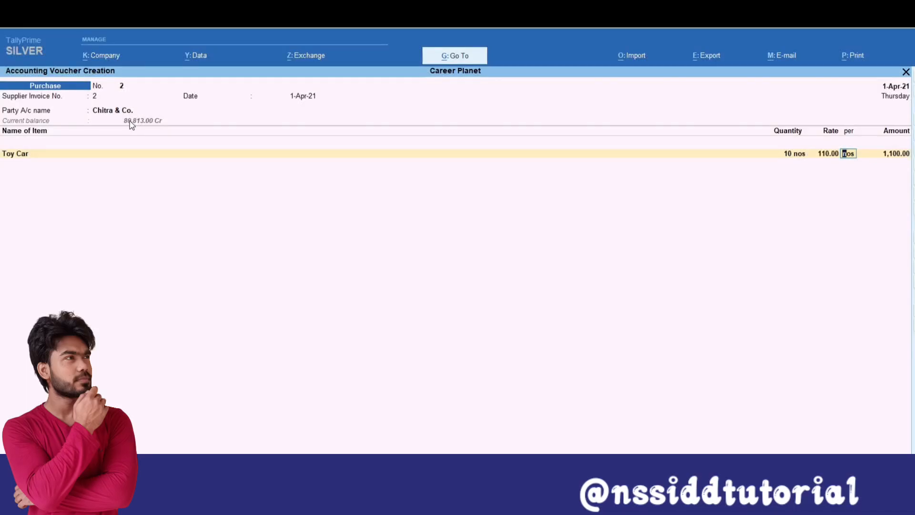
key("Return")
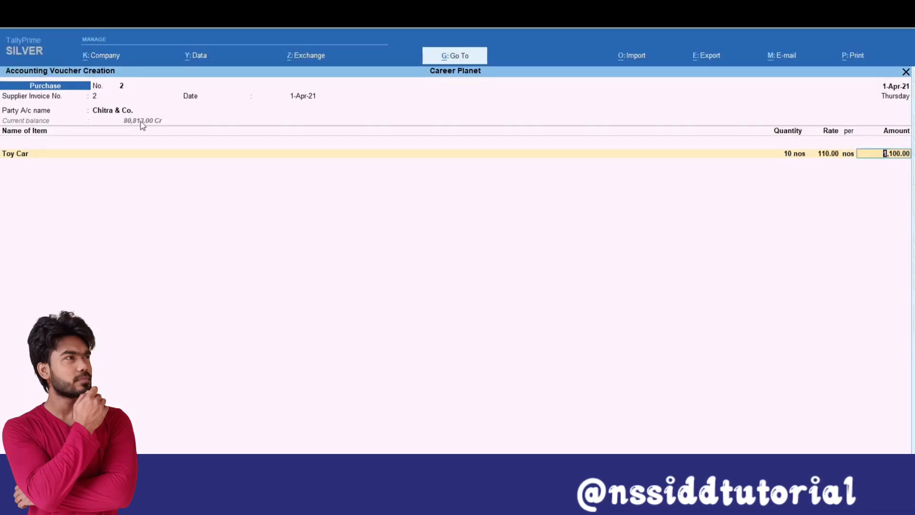
Allocate the Toy Car amount of 1,100 to the Purchase 5% ledger in its accounting details.
key("Return")
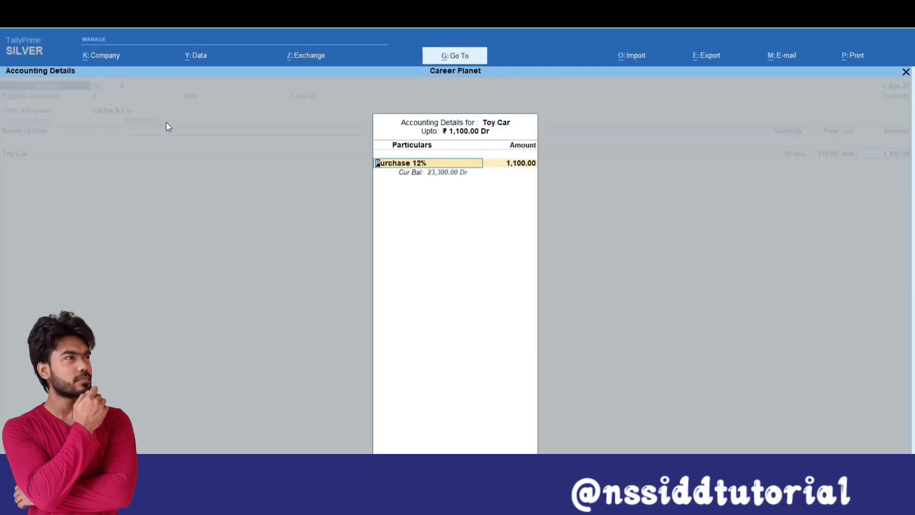
key("BackSpace")
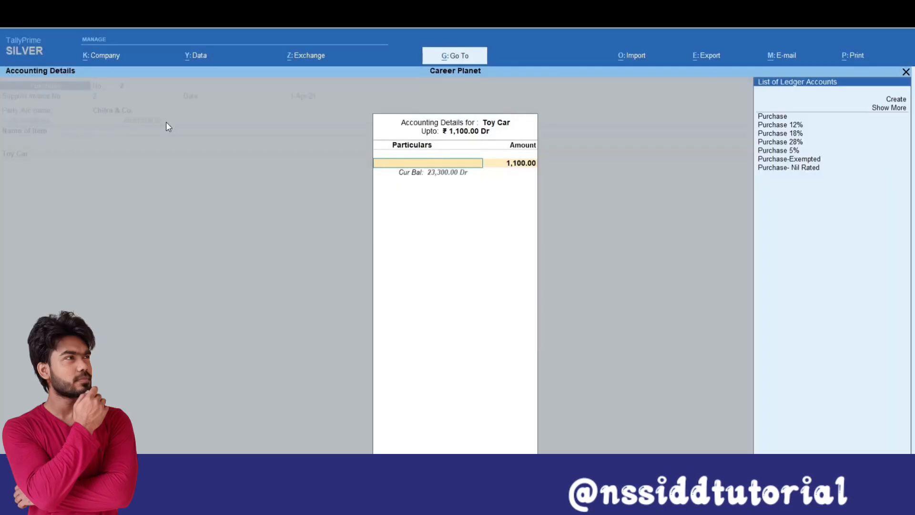
key("Down")
key("Down")
key("Down")
key("Down")
key("Down")
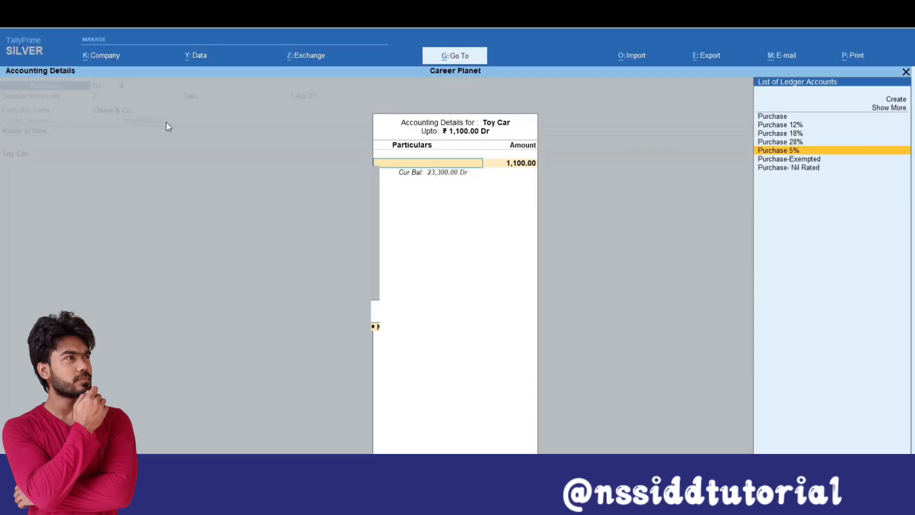
key("Return")
key("Return")
key("Return")
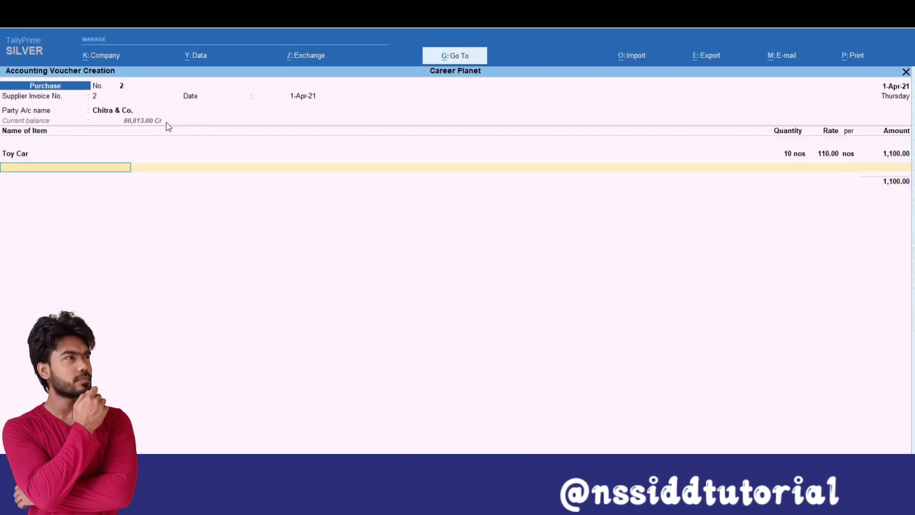
Add the item Baby Doll to the purchase voucher with a quantity of 10 nos at a rate of 220.
key("Return")
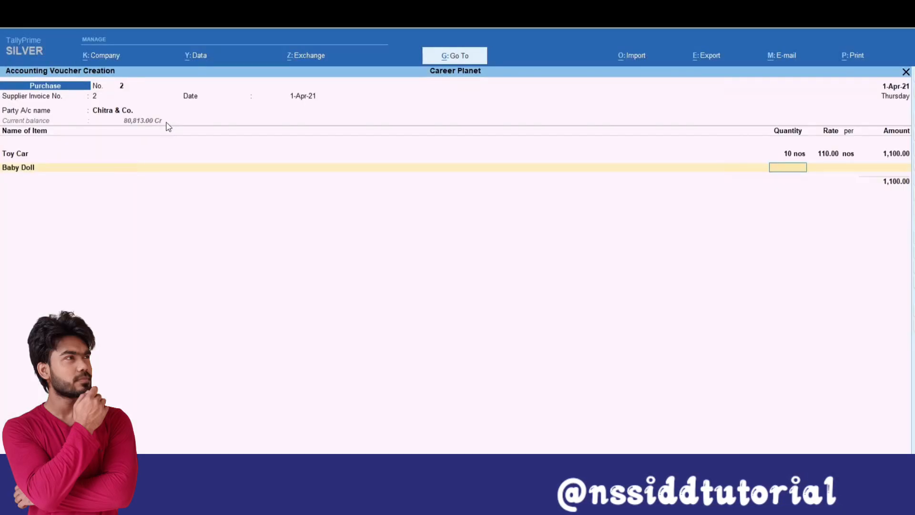
type("10")
key("Return")
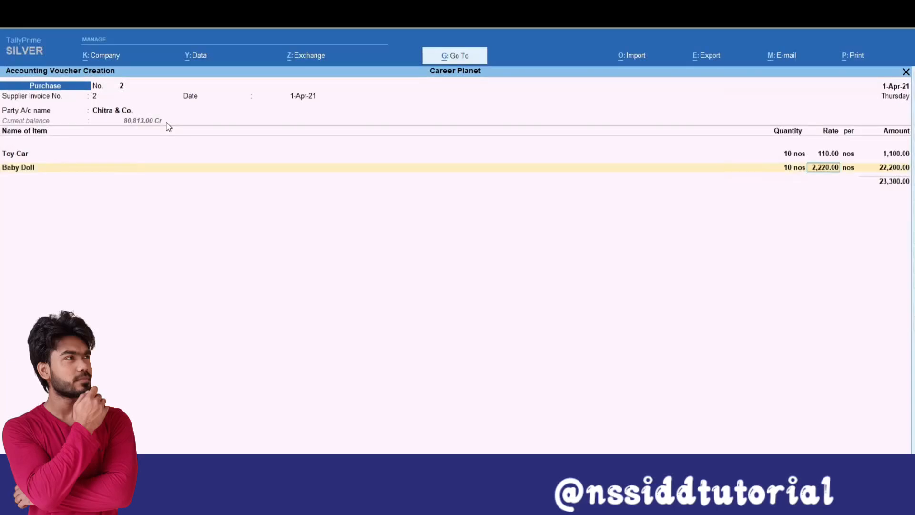
type("220")
key("Return")
key("Return")
key("Return")
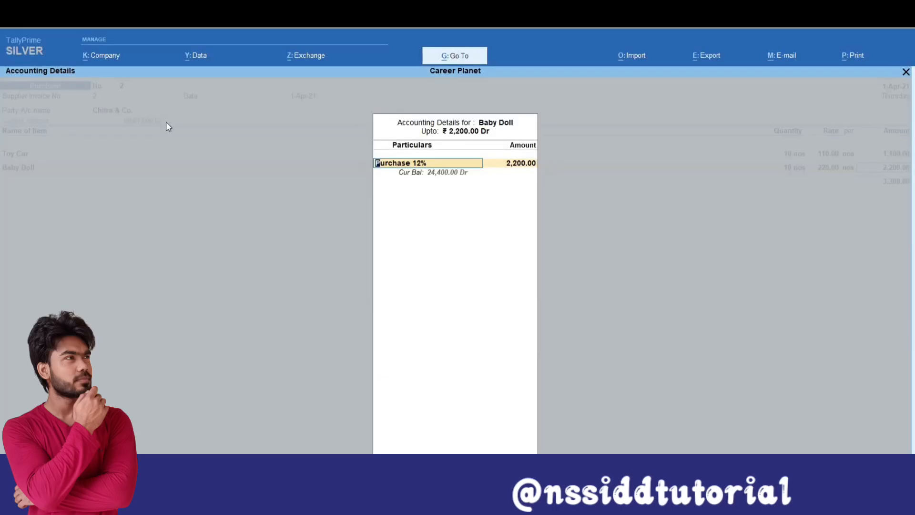
Allocate the Baby Doll amount of 2,200 to the Purchase 12% ledger and keep the default tax classification.
key("BackSpace")
key("Down")
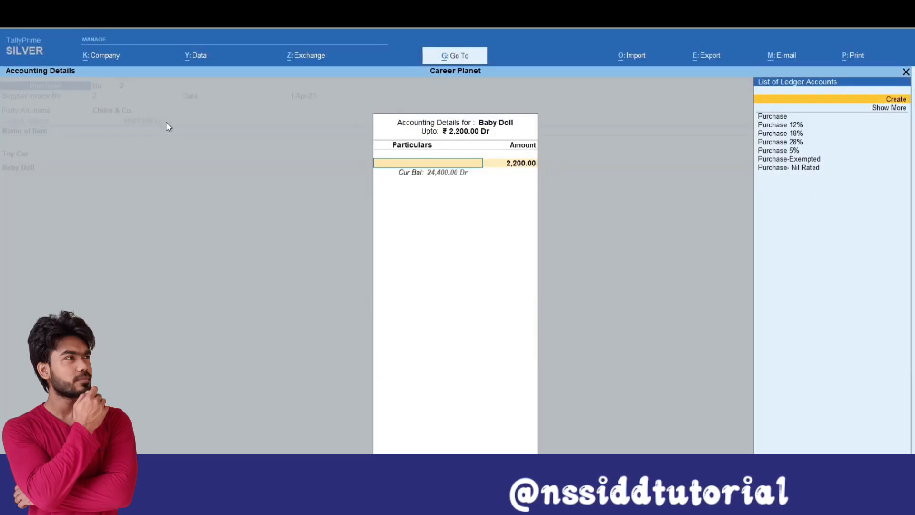
key("Down")
key("Down")
key("Return")
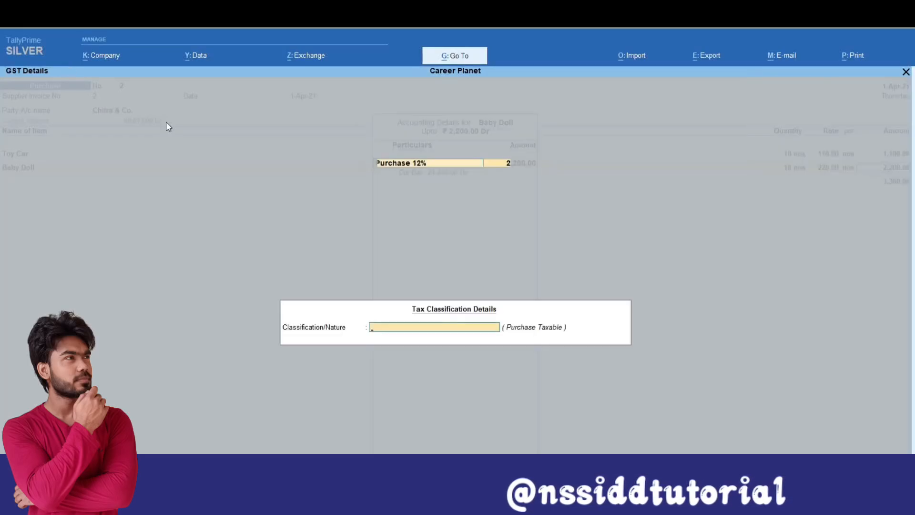
key("Return")
key("Return")
Add the item Toy Train Set with a quantity of 10 nos at a rate of 330.
type("t")
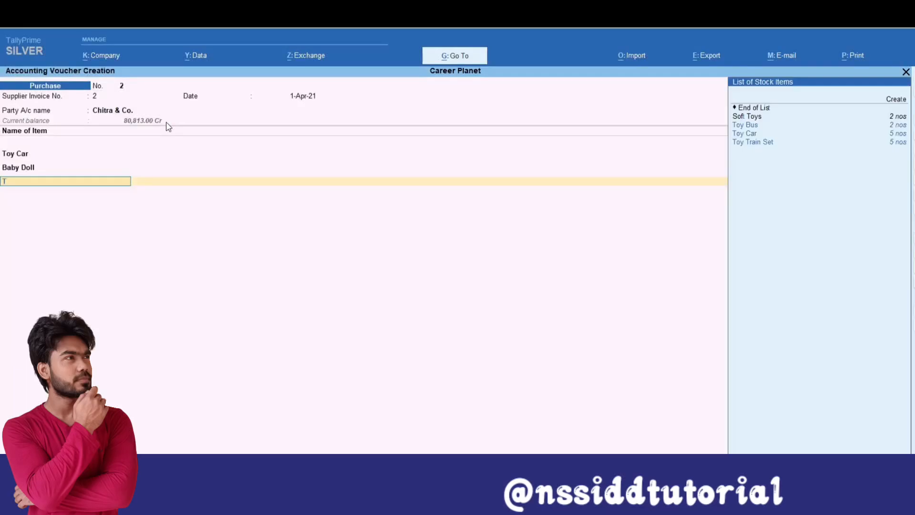
key("Down")
key("Down")
key("Down")
key("Return")
type("10")
key("Return")
type("3")
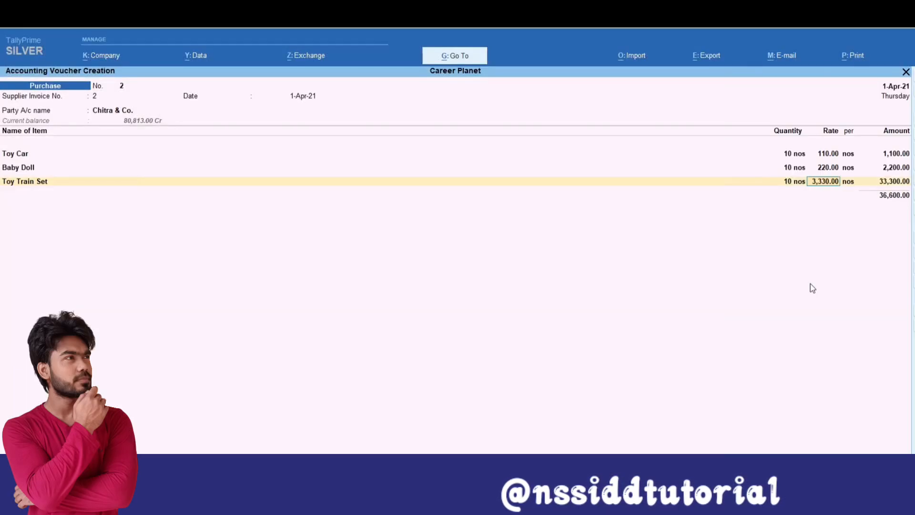
type("30")
key("Return")
key("Return")
Allocate the Toy Train Set amount of 3,300 to the Purchase 18% ledger in its accounting details.
key("Return")
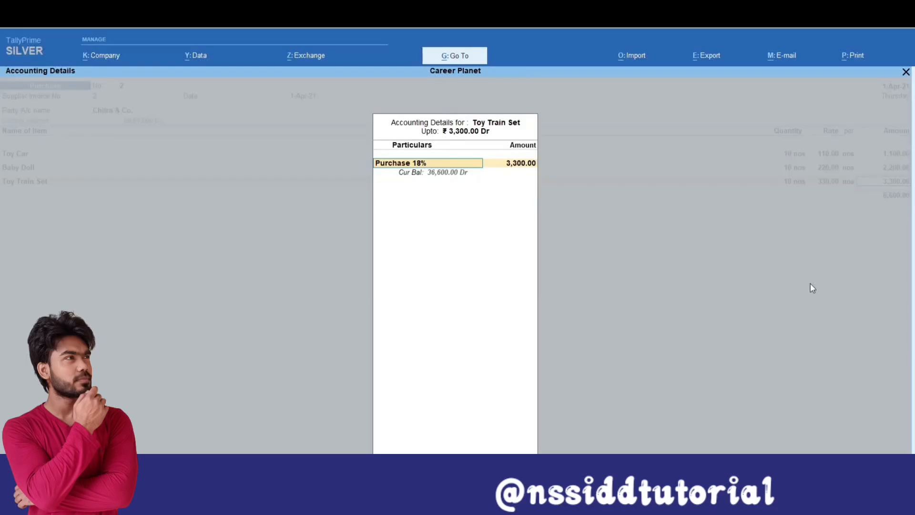
key("Return")
key("Return")
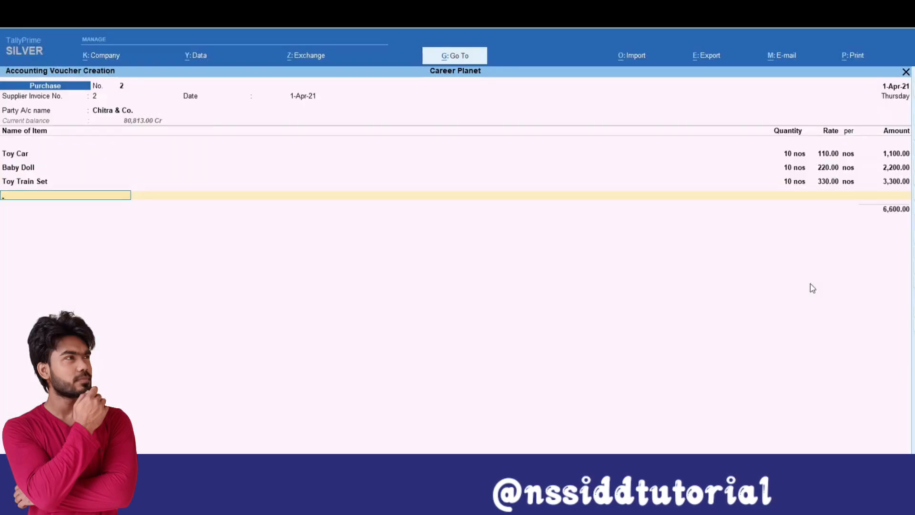
Add the item Soft Toys with a quantity of 10 nos at a rate of 50.
type("s")
key("Return")
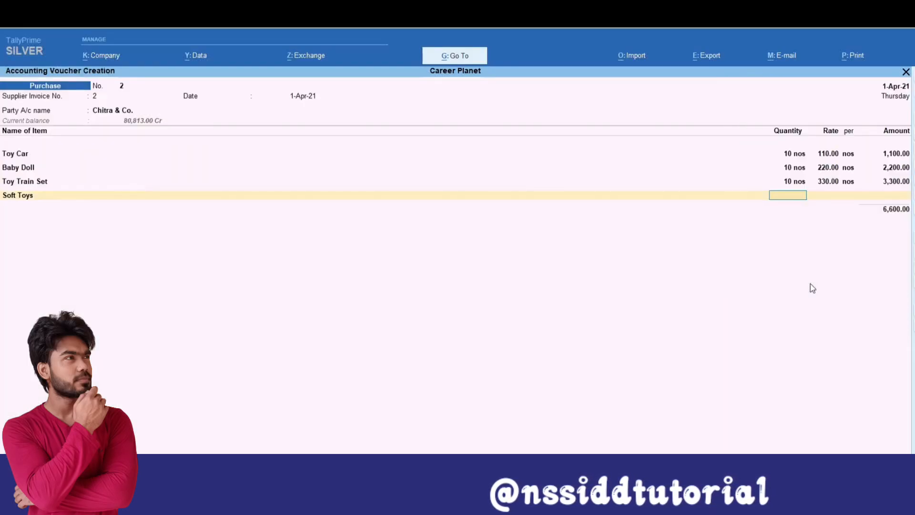
type("10")
key("Return")
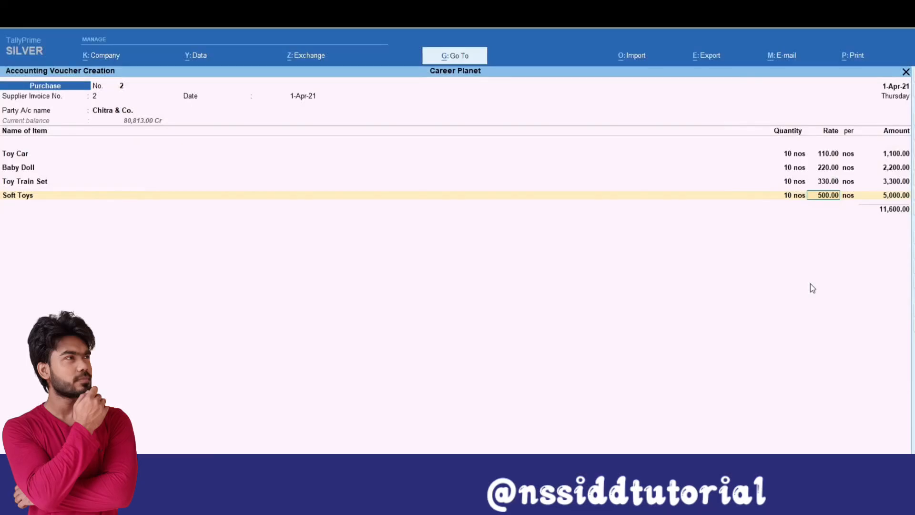
type("50")
key("Return")
key("Return")
key("Return")
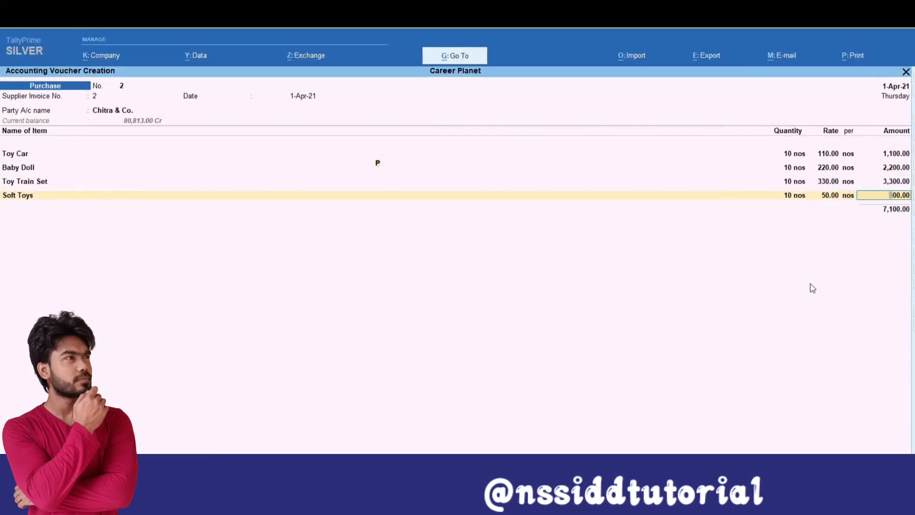
Allocate the Soft Toys amount of 500 to the Purchase-Exempted ledger in its accounting details.
key("Return")
key("Return")
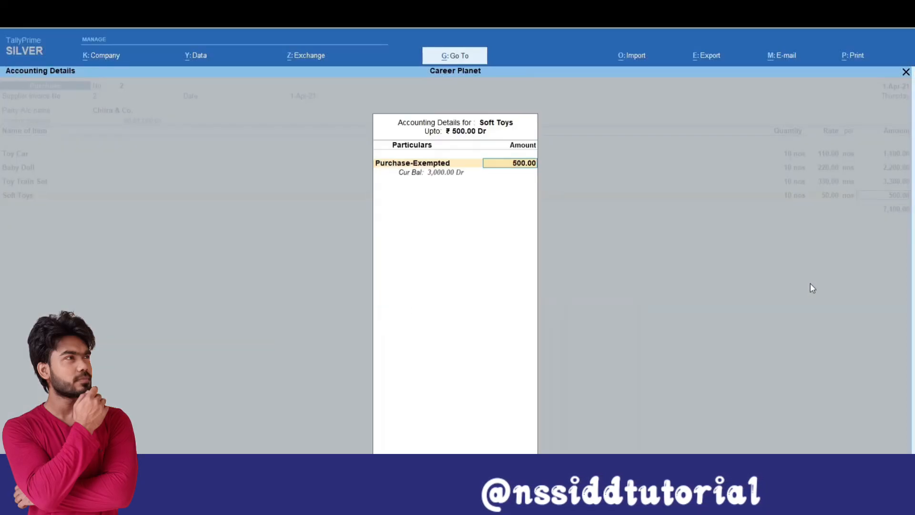
key("Return")
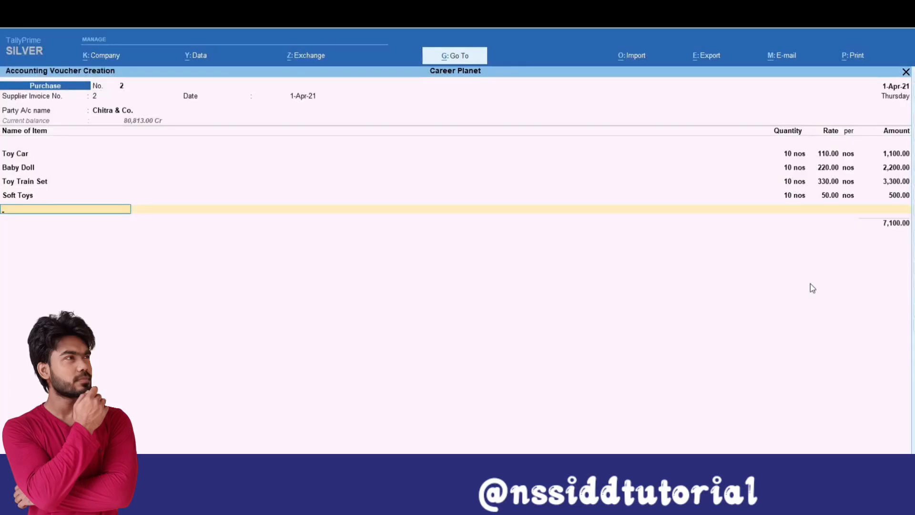
Add the item Toy Bus with a quantity of 10 nos at a rate of 50.
type("t")
key("Down")
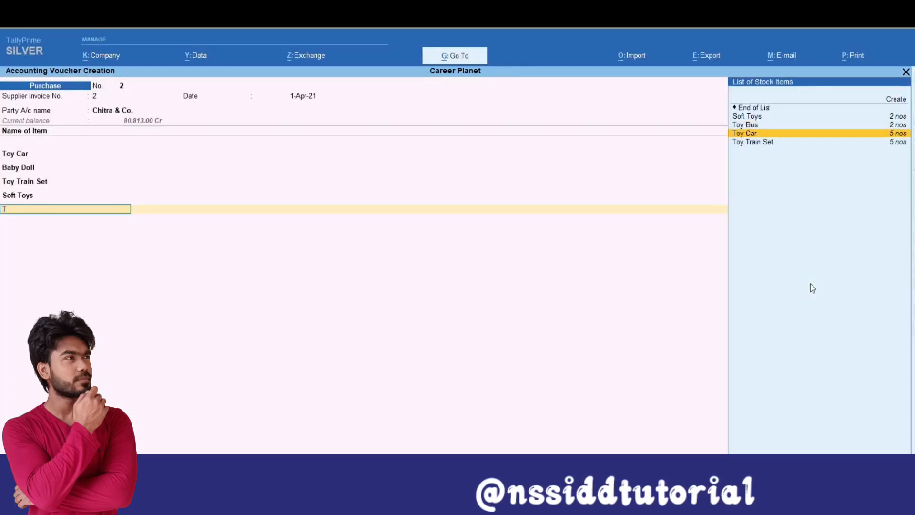
key("Up")
key("Return")
type("10")
key("Return")
key("BackSpace")
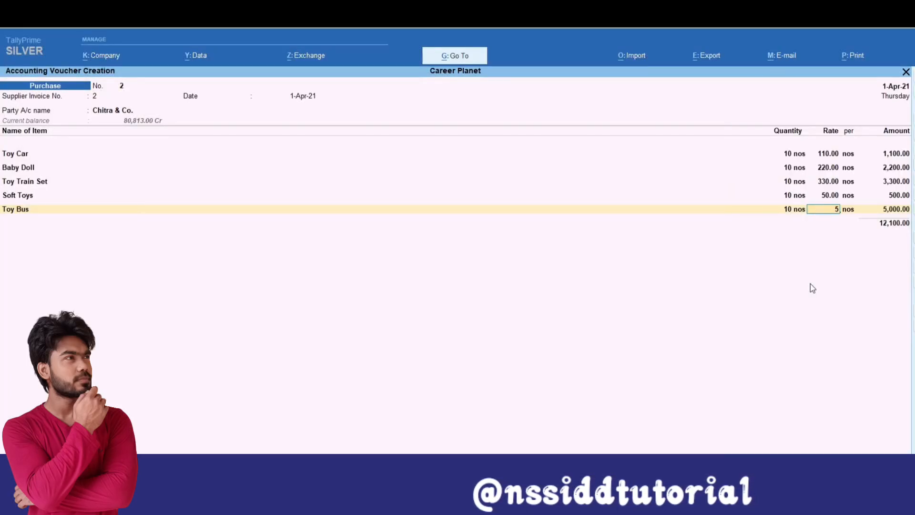
type("50")
key("Return")
key("Return")
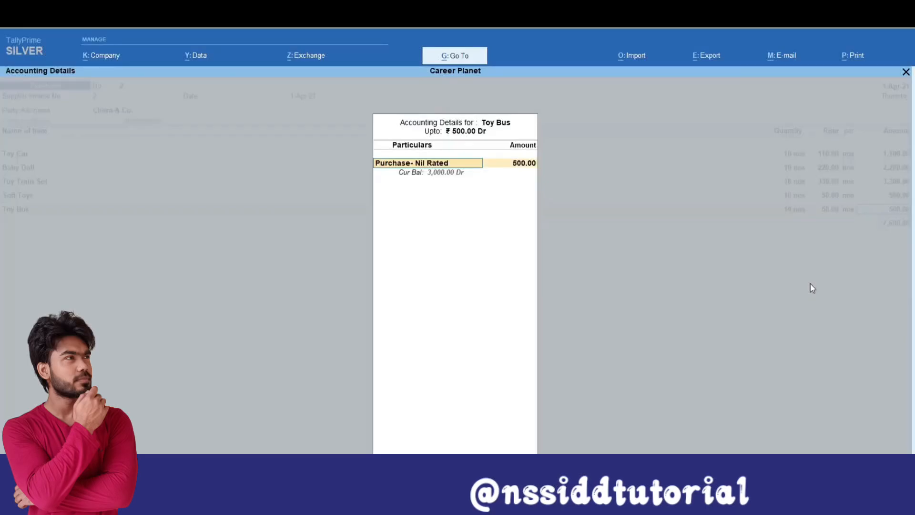
Allocate the Toy Bus amount of 500 to the Purchase- Nil Rated ledger and keep the default tax classification.
key("BackSpace")
key("Down")
key("Down")
key("Down")
key("Down")
key("Down")
key("Down")
key("Down")
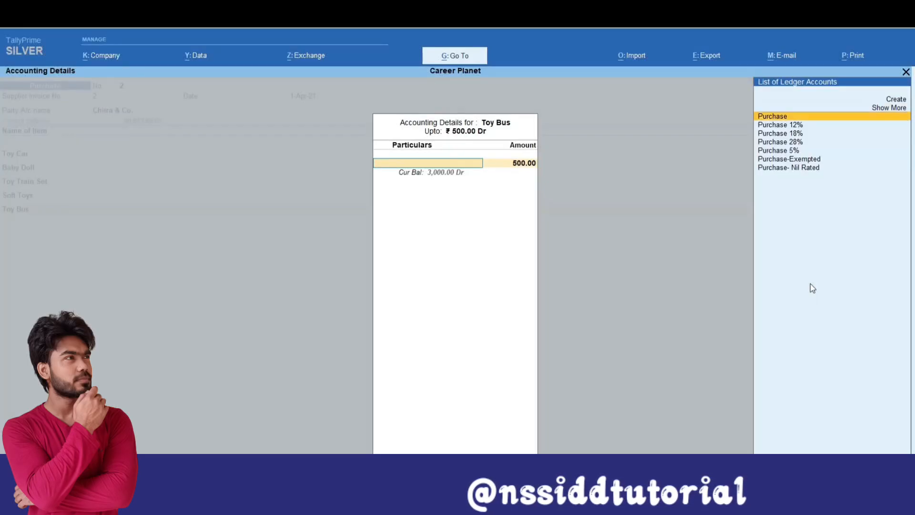
key("Return")
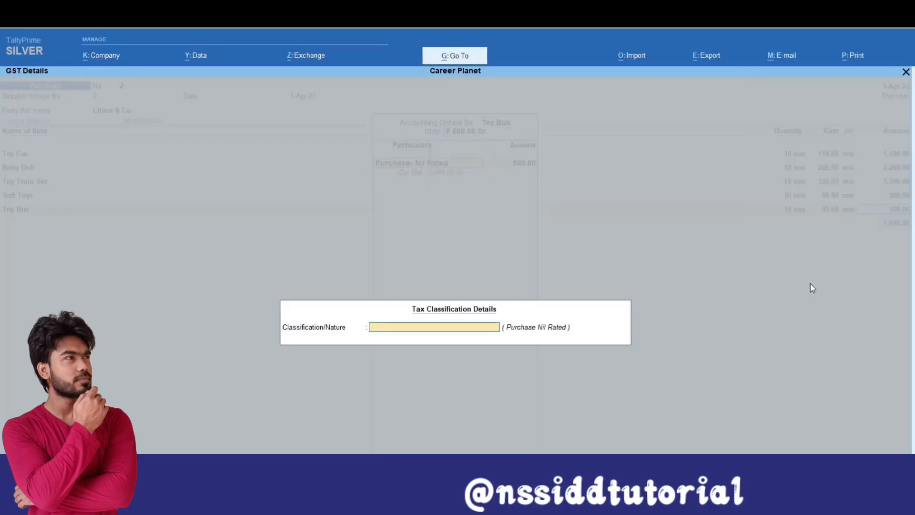
key("Return")
key("Return")
End the item list and add the CGST and SGST tax ledgers to the purchase voucher.
key("Return")
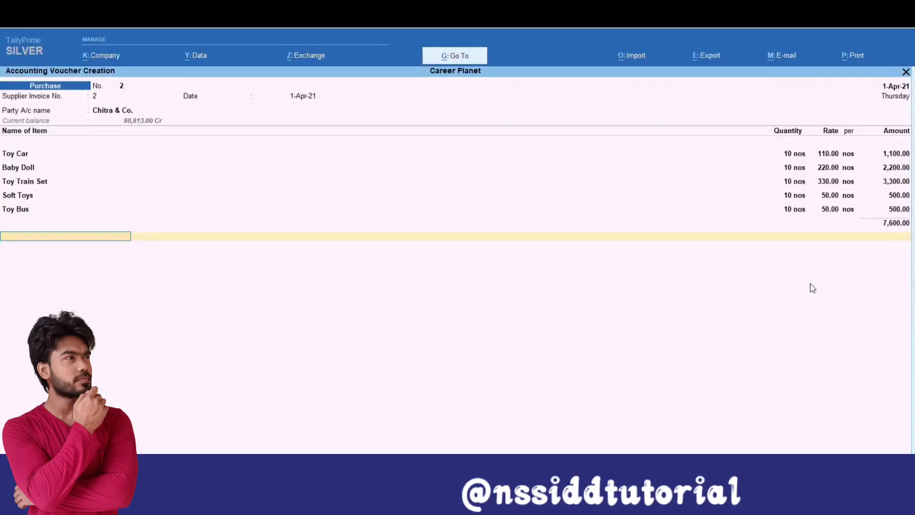
type("C")
key("Return")
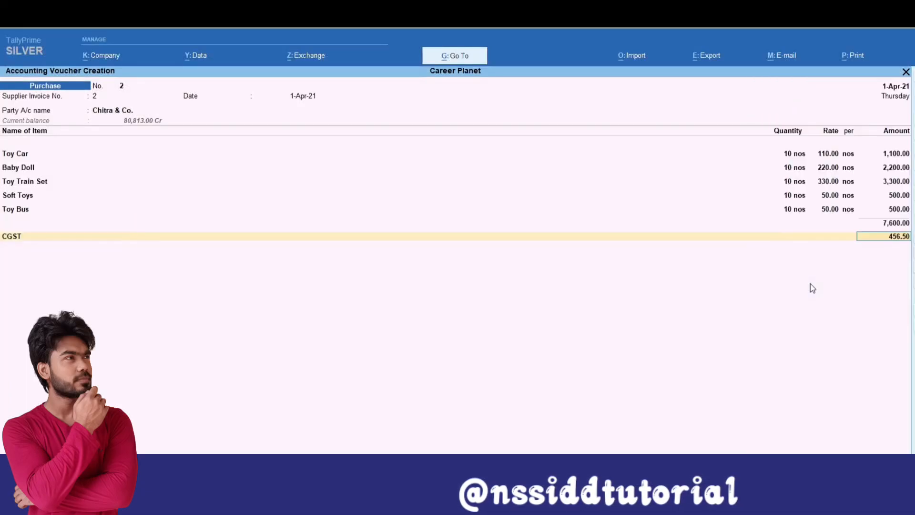
key("Return")
type("S")
key("Return")
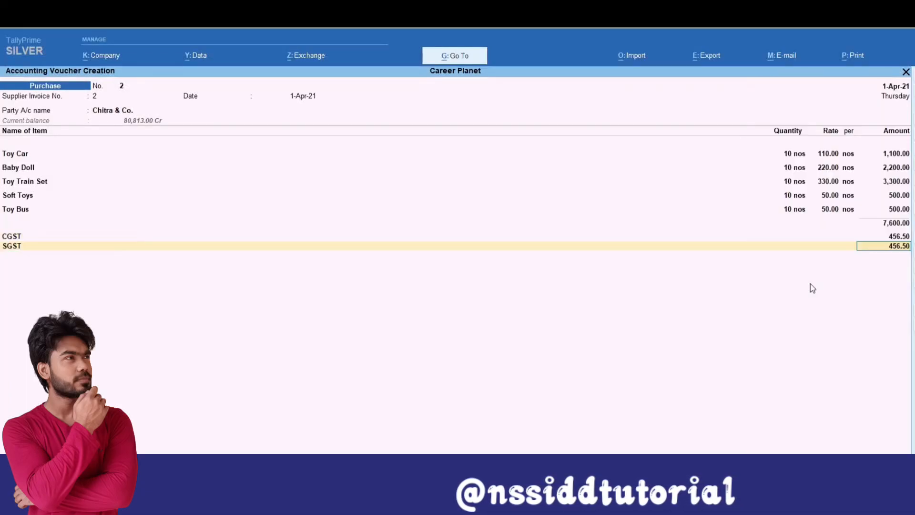
Examine the voucher's GST tax analysis in detail, checking the central and state tax of each item.
key("alt+a")
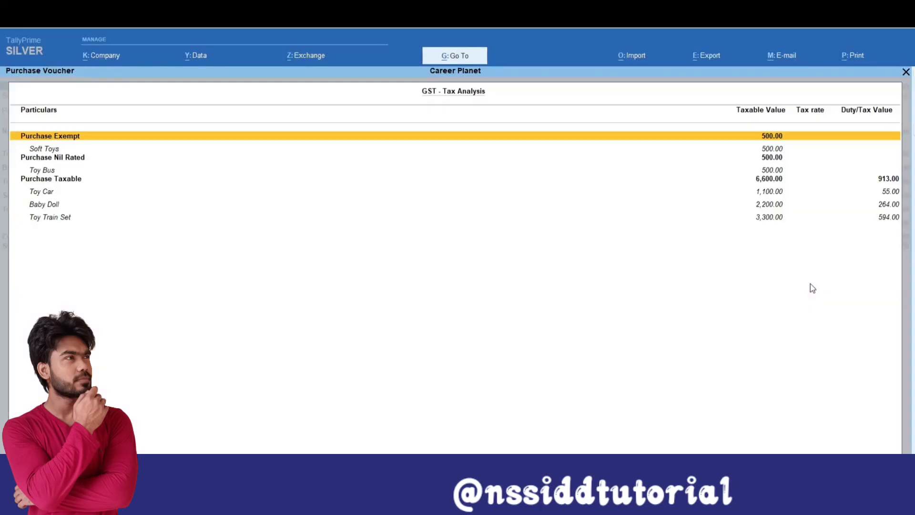
key("alt+F5")
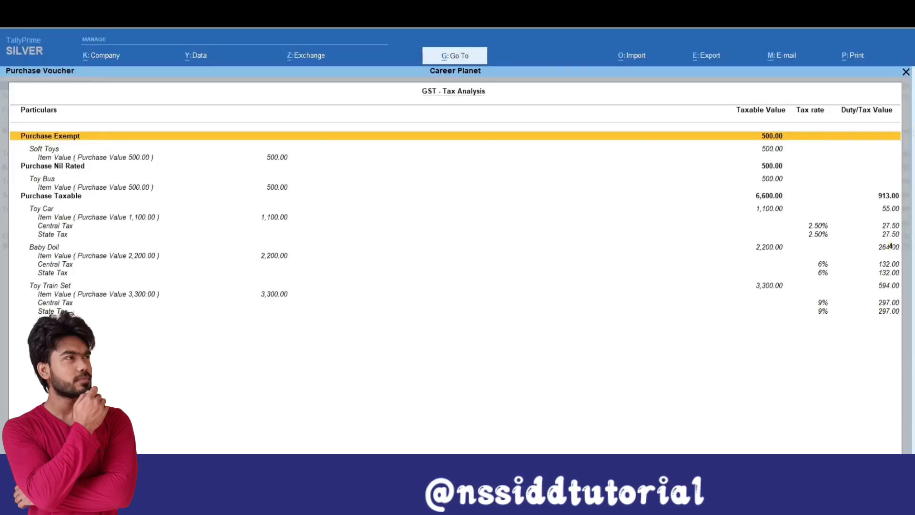
key("Escape")
Record the Chitra & Co. bill as New Ref 2 and save the purchase voucher.
key("Return")
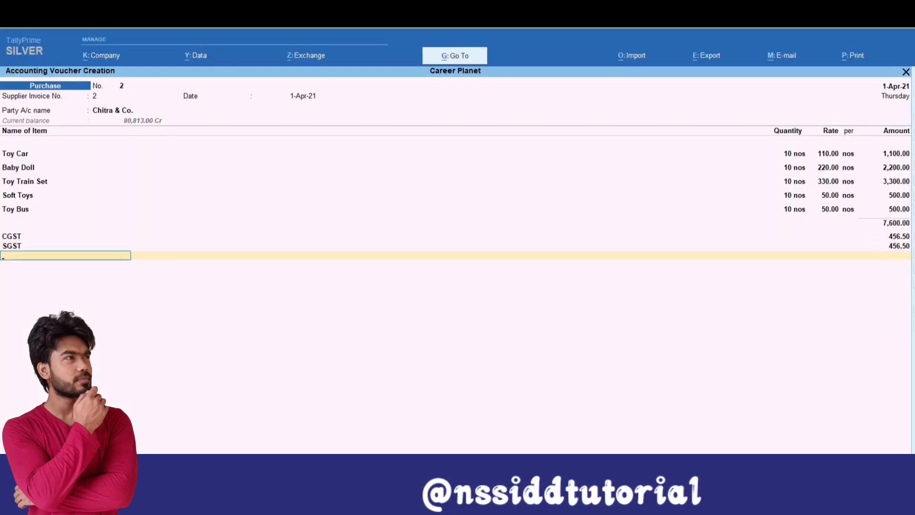
key("Return")
key("Return")
key("Return")
key("Return")
key("Return")
key("Return")
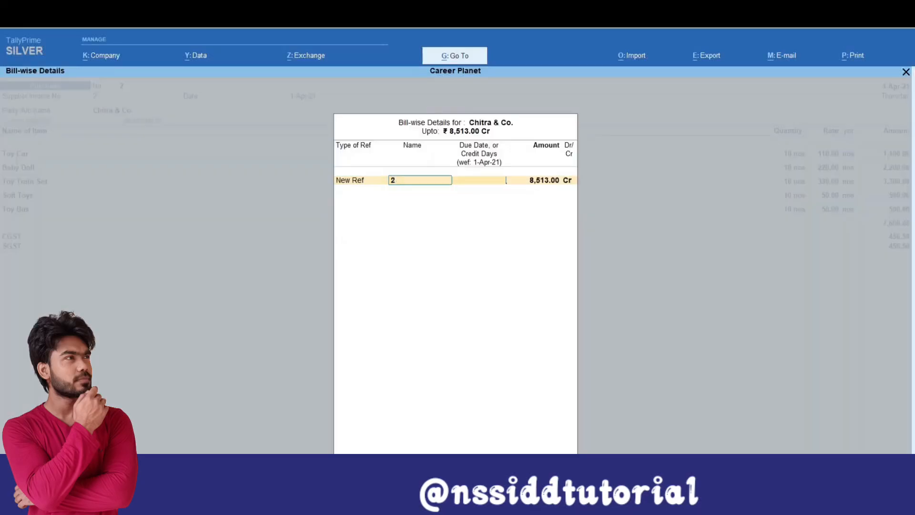
key("Return")
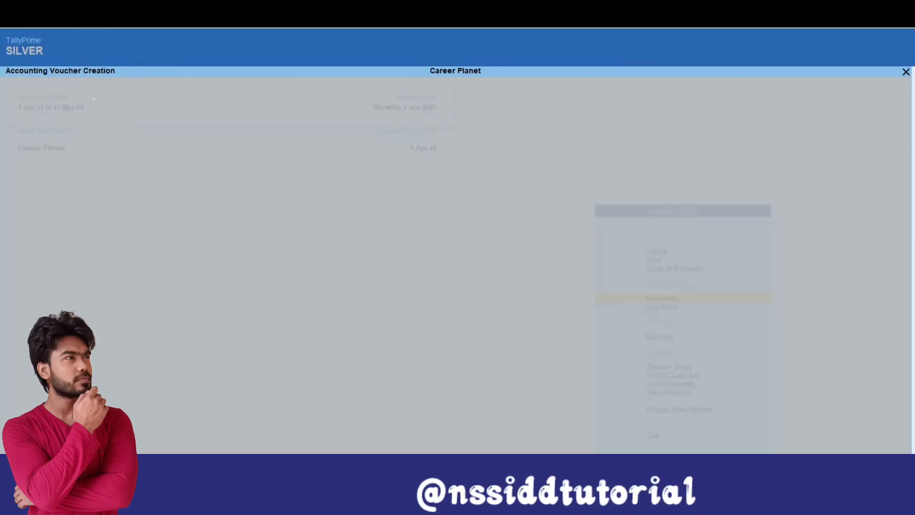
key("Return")
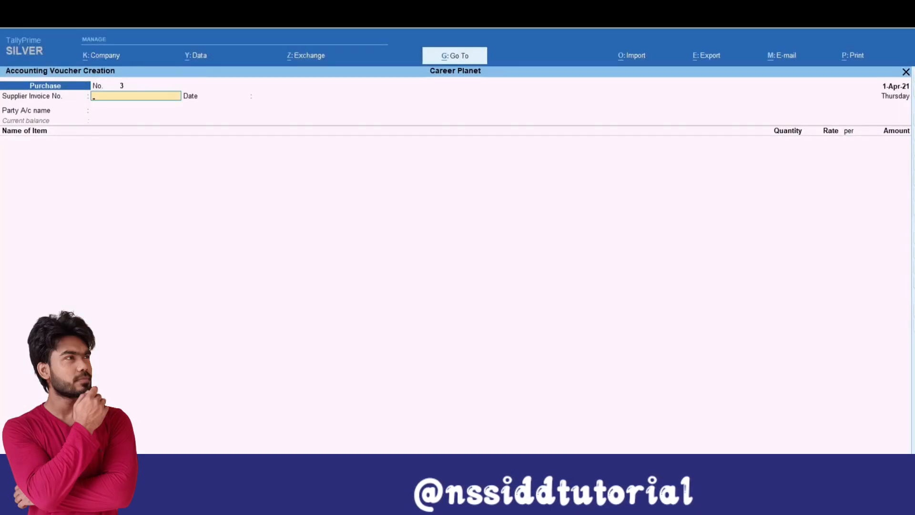
Start a sales voucher with reference number 2 and Deepak & Co. as the party account.
key("F8")
key("Return")
key("Down")
key("Down")
key("Down")
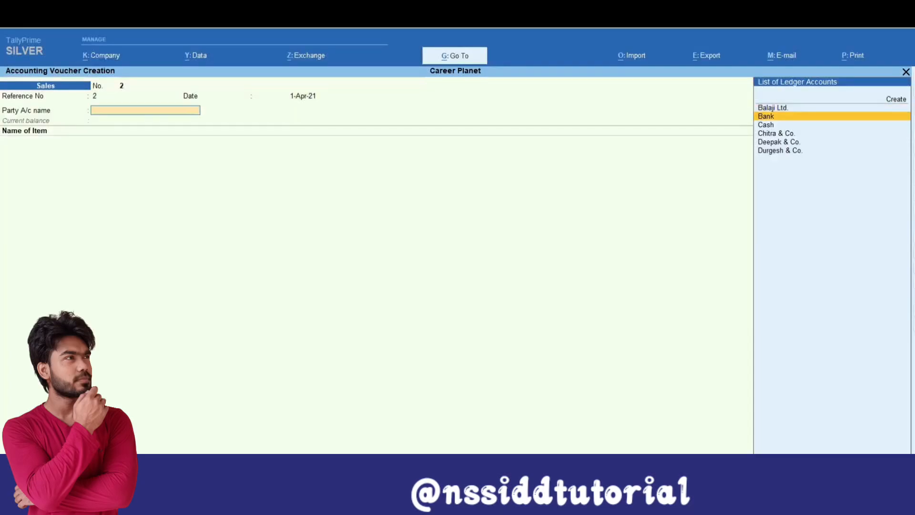
key("Down")
key("Return")
Add the item Toy Car to the sales voucher with a quantity of 10 nos at a rate of 300.
type("T")
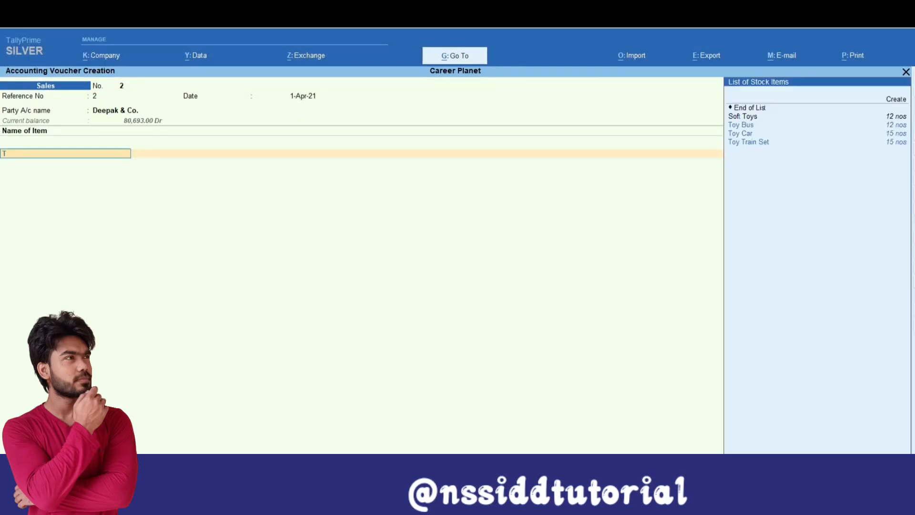
key("Down")
key("Return")
type("10")
key("Return")
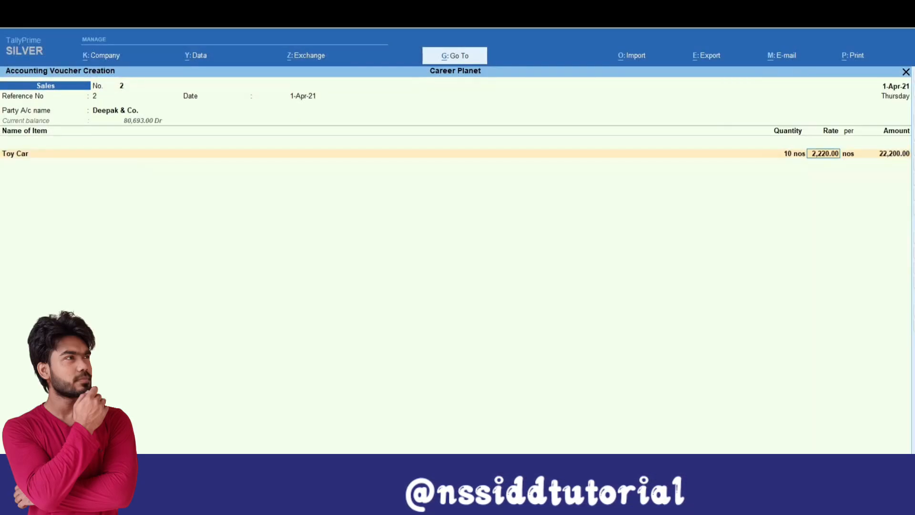
type("300")
key("Return")
key("Return")
Allocate the Toy Car amount of 3,000 to the Sales 5% ledger and keep the default tax classification.
key("Return")
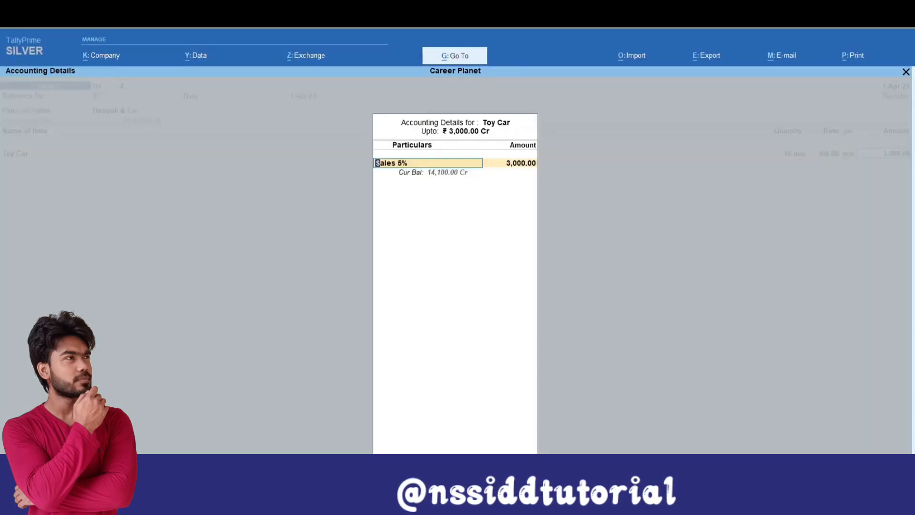
key("BackSpace")
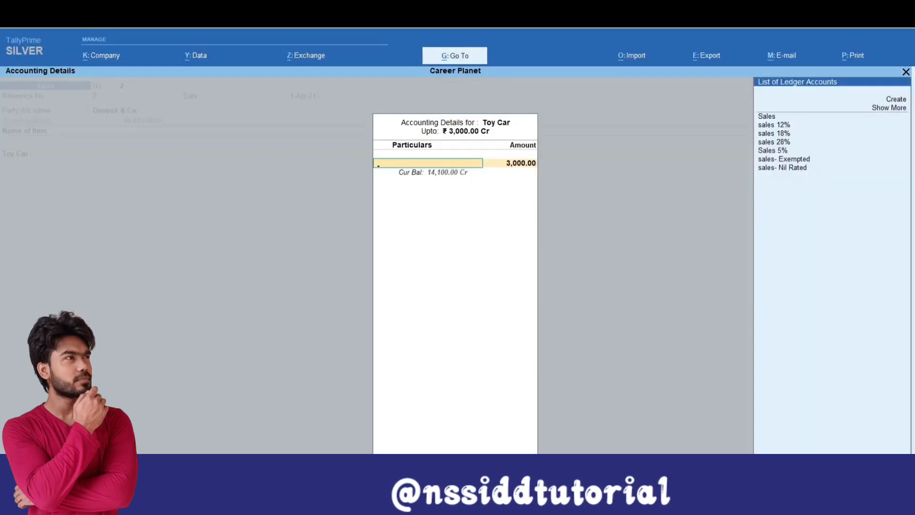
type("5")
key("Return")
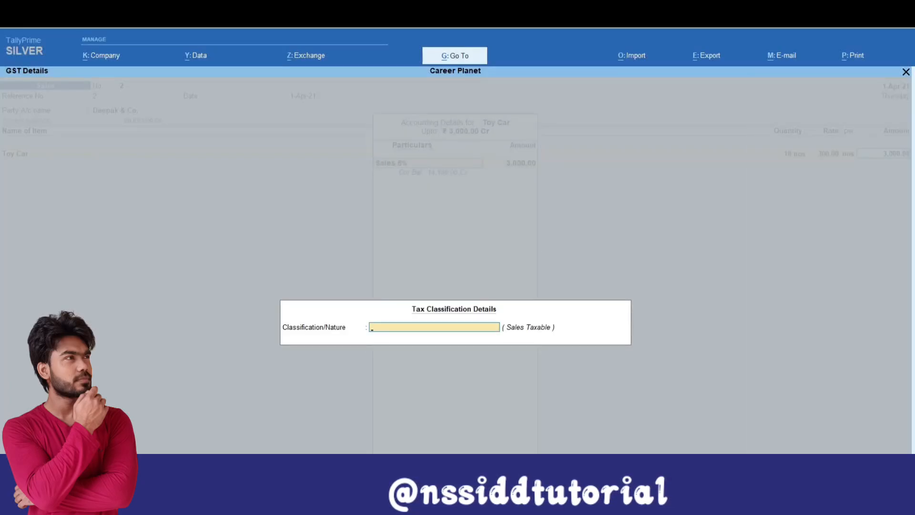
key("Return")
key("Return")
Add the item Baby Doll to the sales voucher with a quantity of 10 nos at a rate of 400.
type("B")
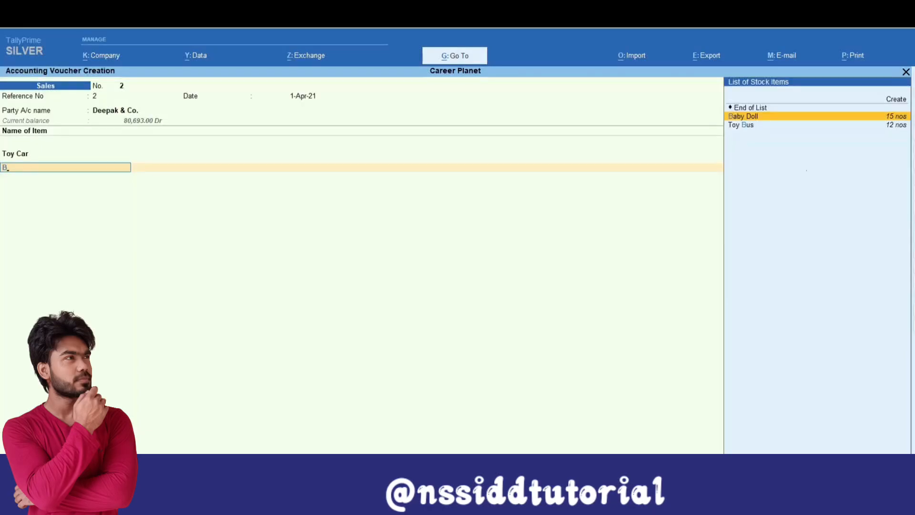
key("Return")
type("10")
key("Return")
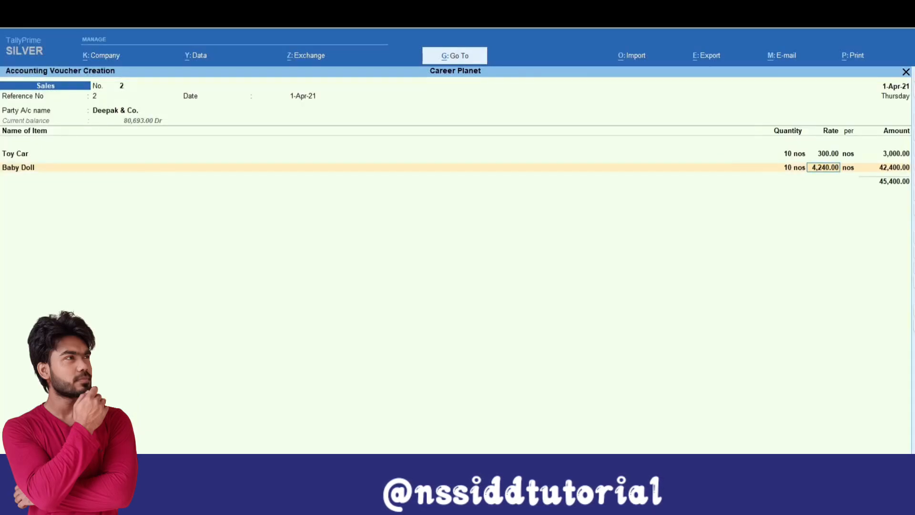
type("400")
key("Return")
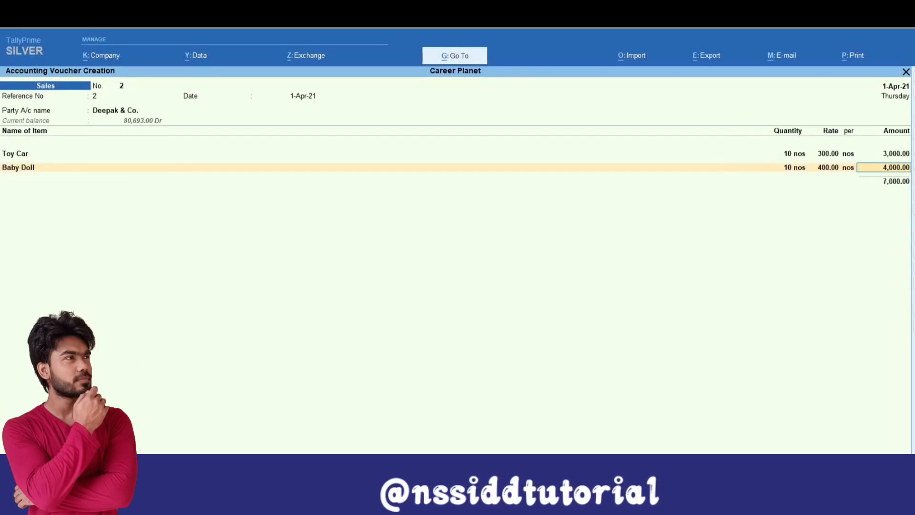
Allocate the Baby Doll amount of 4,000 to the sales 12% ledger and keep the default tax classification.
key("Return")
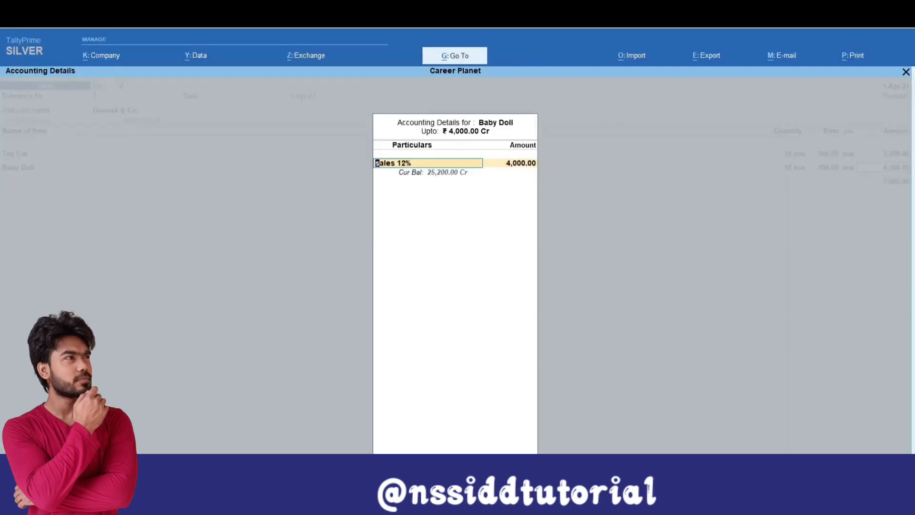
key("Return")
key("Return")
key("Return")
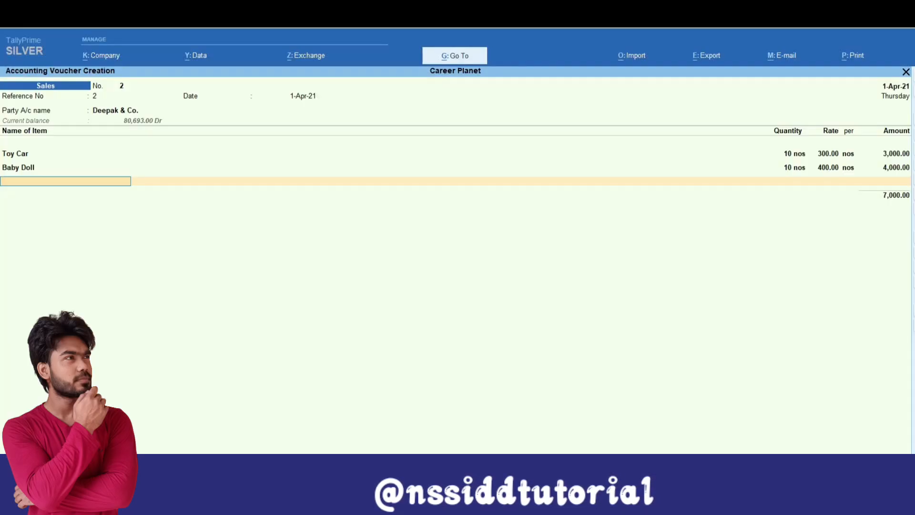
Add the item Toy Train Set to the sales voucher with a quantity of 10 nos at a rate of 500.
type("t")
key("Down")
key("Down")
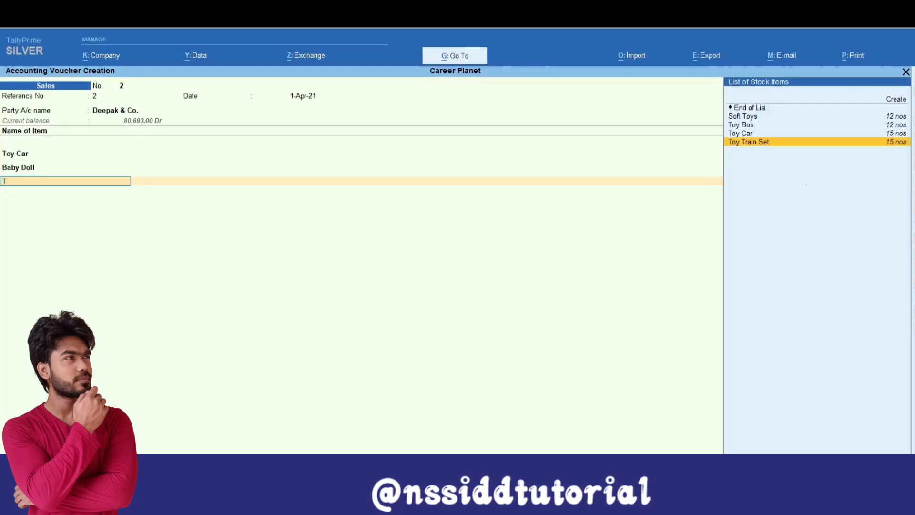
key("Return")
type("10")
key("Return")
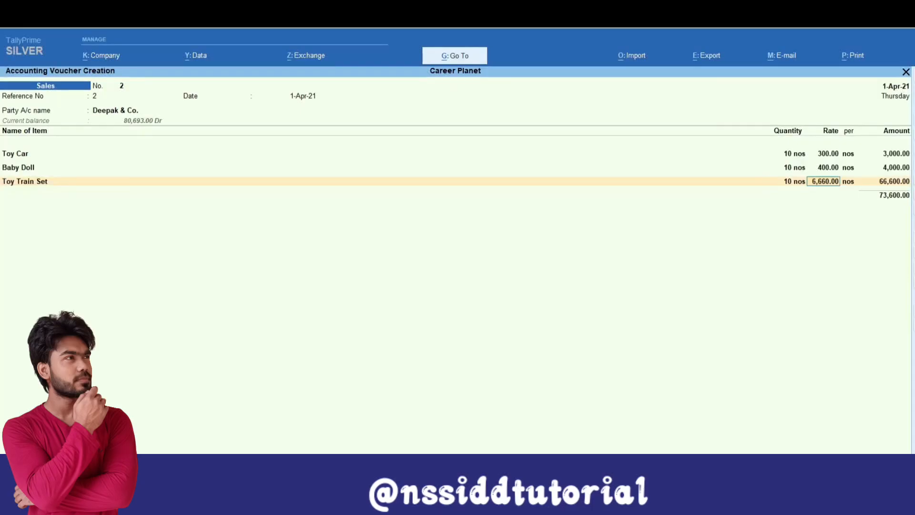
type("500")
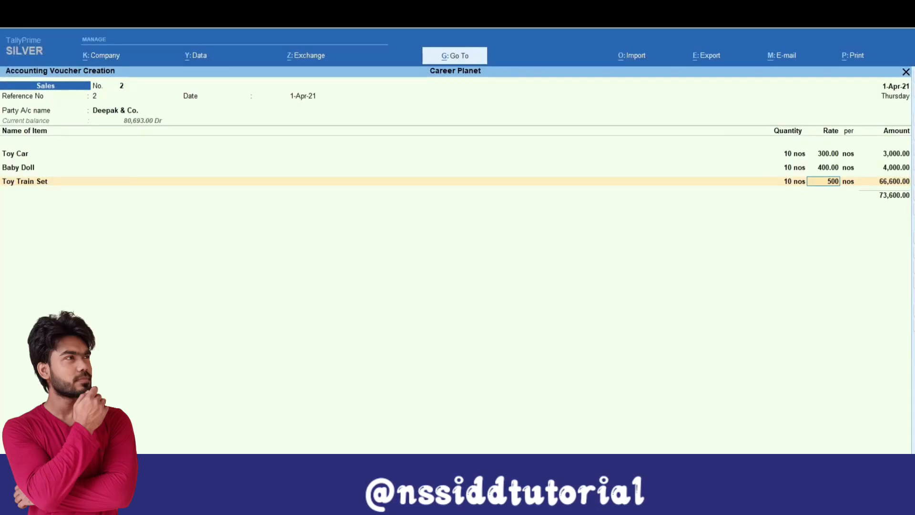
key("Return")
Allocate the Toy Train Set amount of 5,000 to the sales 18% ledger, keeping the default tax classification.
key("Return")
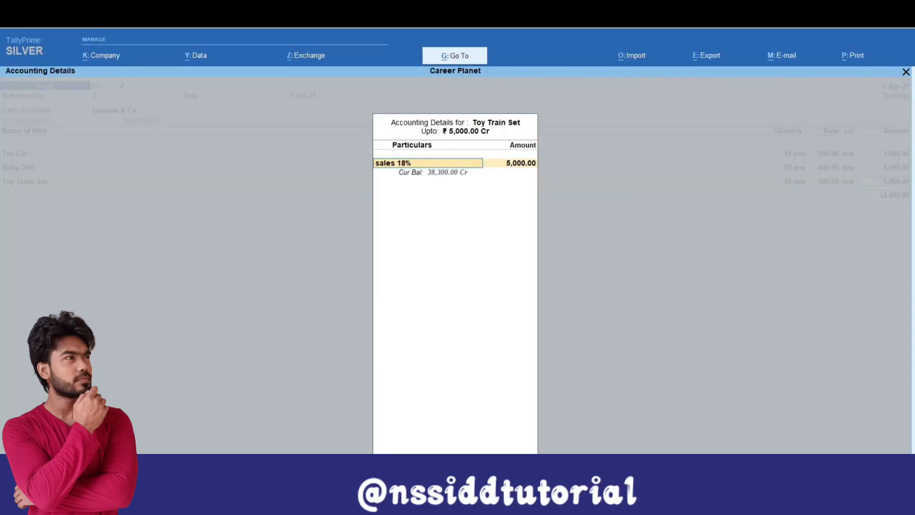
key("Return")
key("Return")
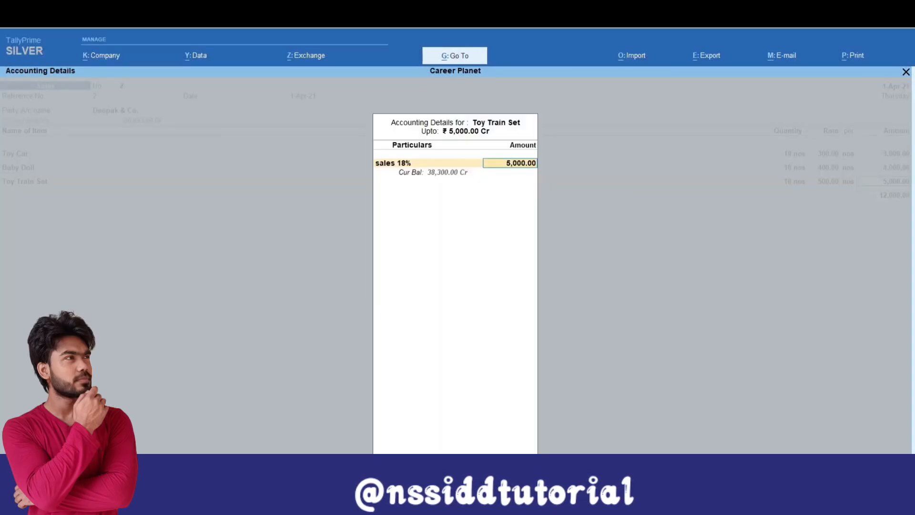
key("Return")
Add the CGST and SGST ledgers below the stock items with their calculated amounts.
type("c")
key("Return")
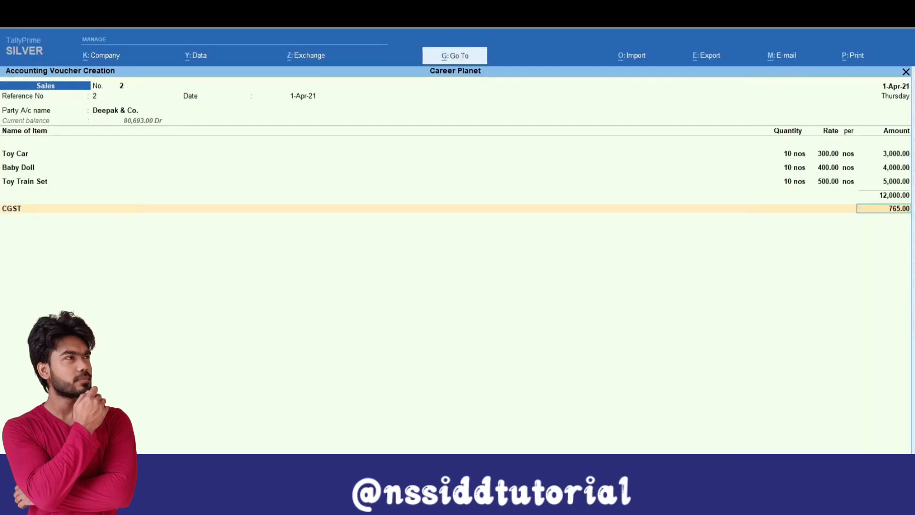
key("Return")
type("s")
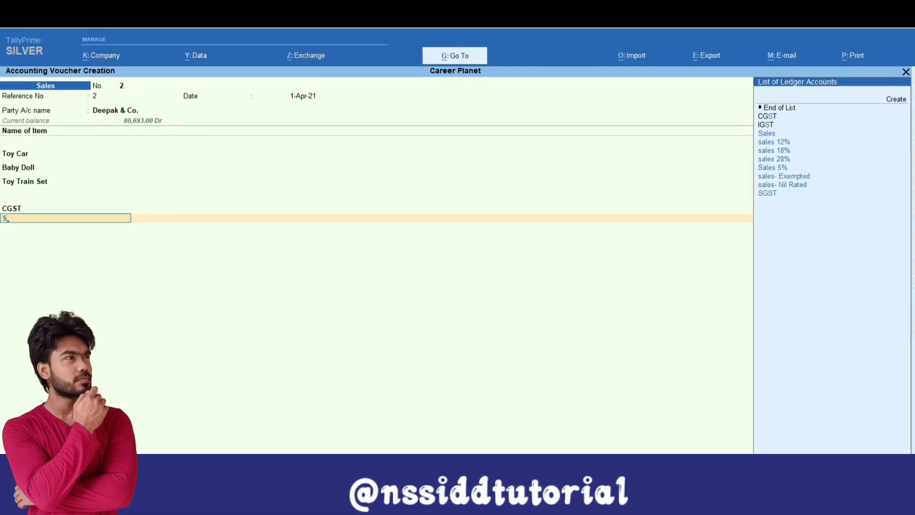
key("Return")
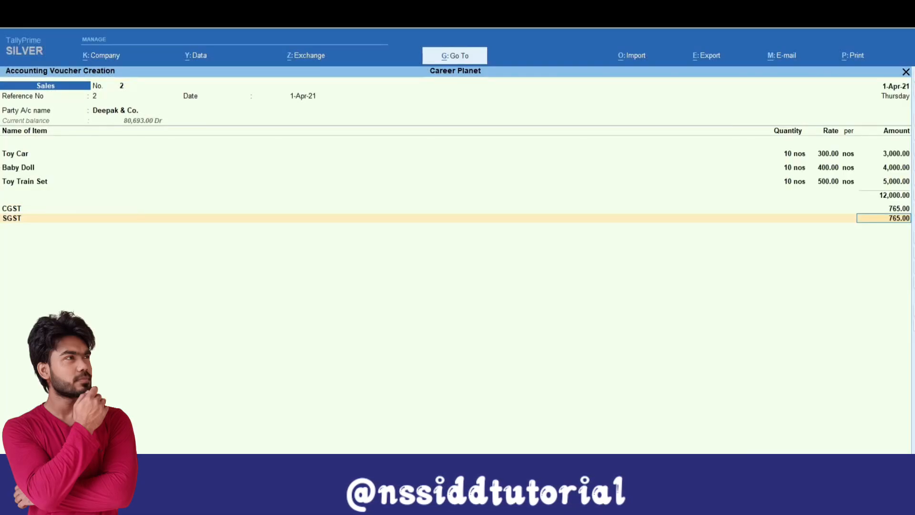
Review the GST tax analysis of the sales voucher, checking each item's central and state tax.
key("ctrl+o")
key("alt+F5")
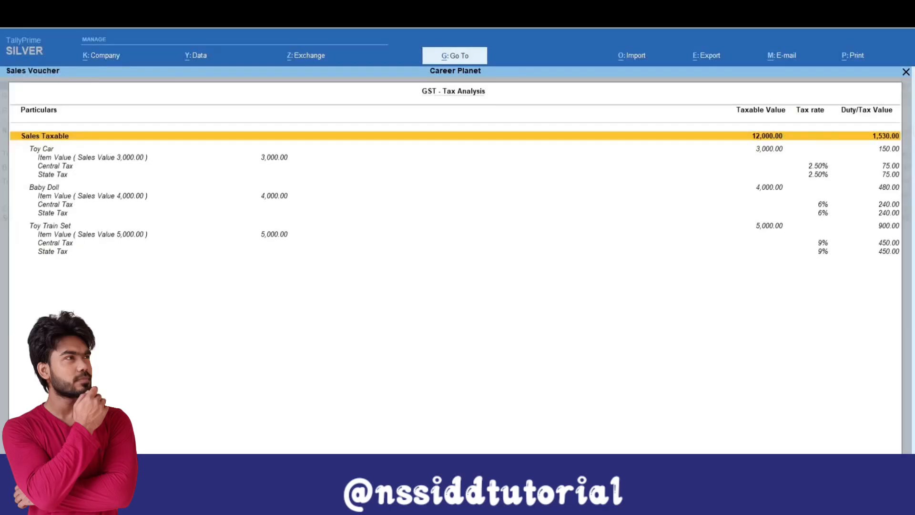
key("Escape")
key("ctrl+Home")
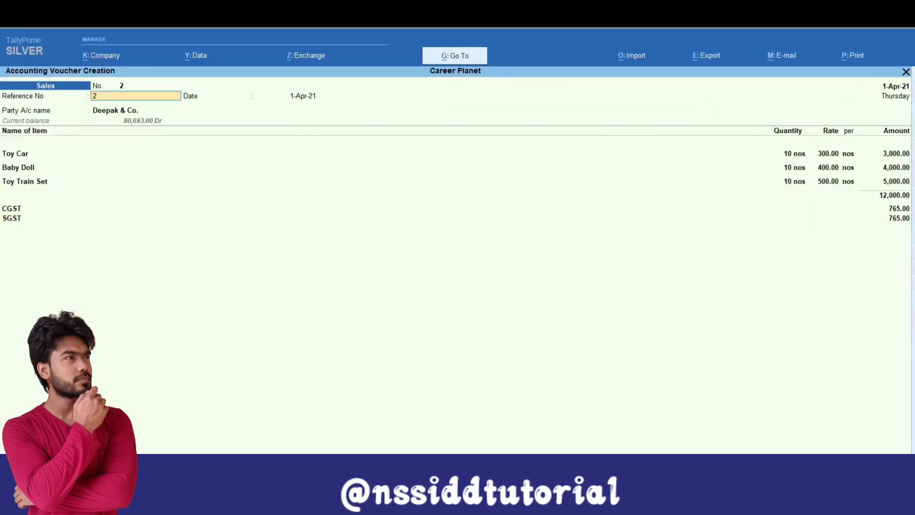
Preview the tax invoice for the sales voucher enlarged, check the GST rate of each item, and close the preview.
key("alt+p")
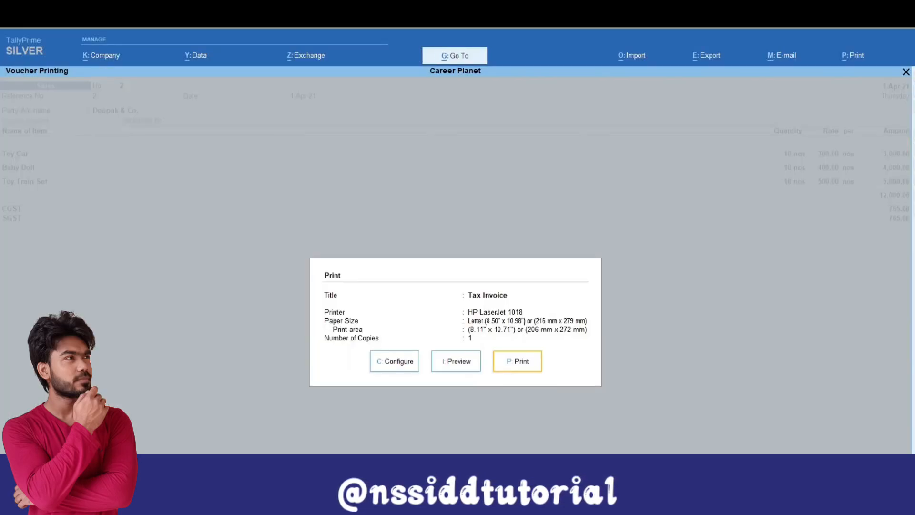
key("Left")
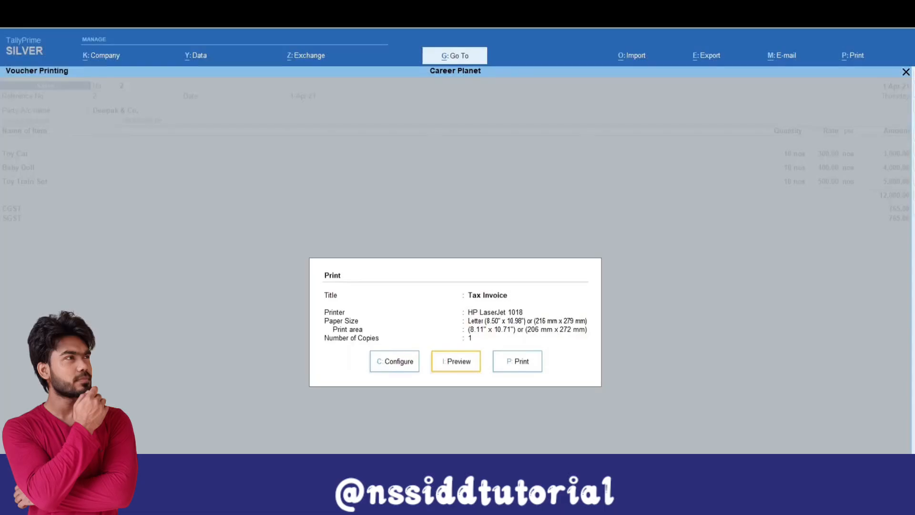
key("Return")
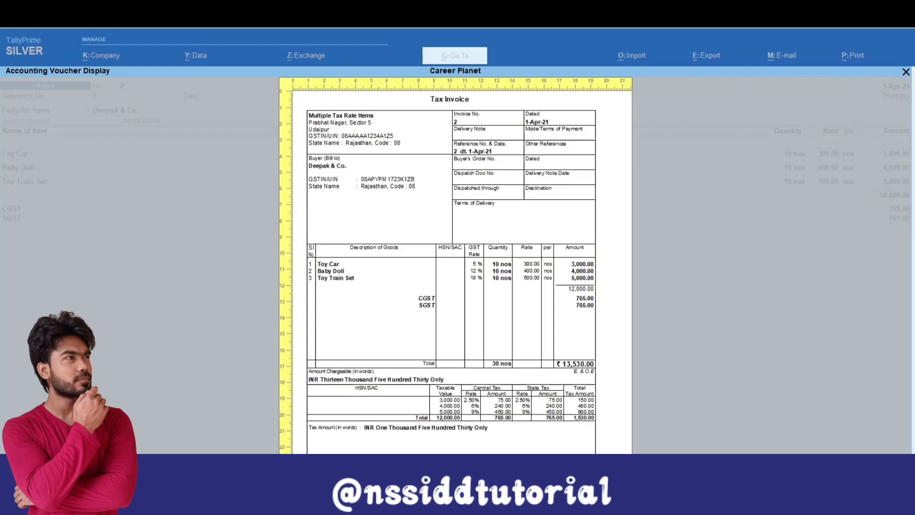
key("z")
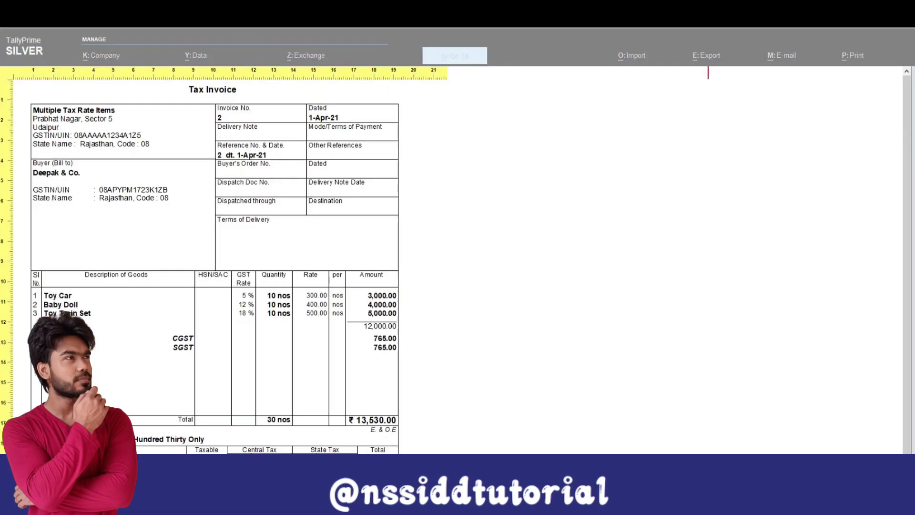
scroll(254, 305, "down", 1)
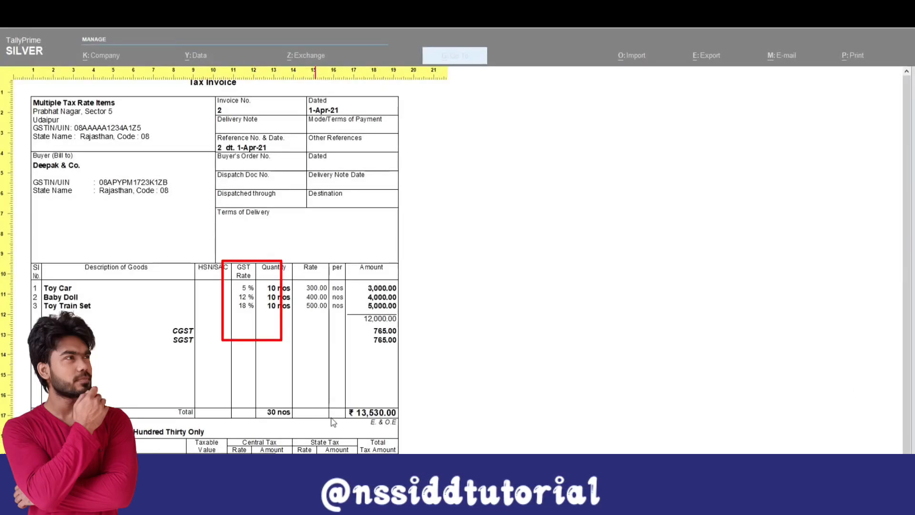
key("Escape")
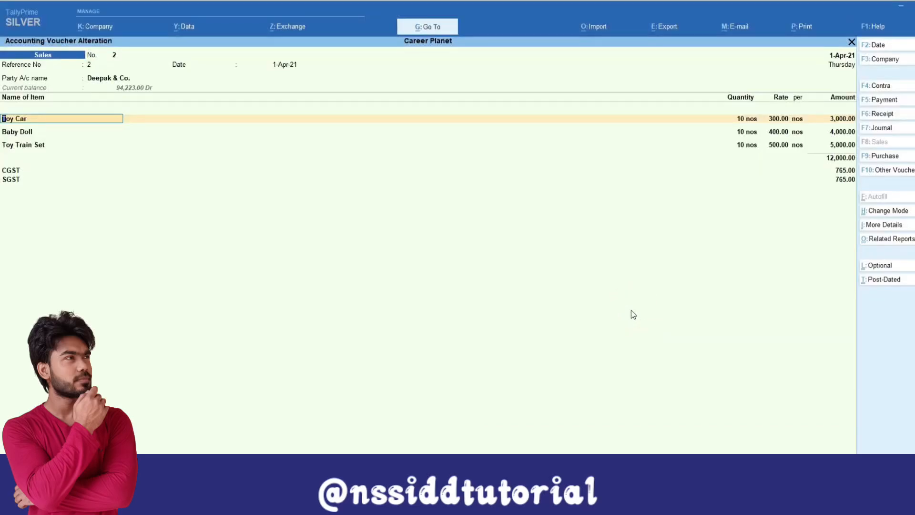
Leave the voucher entry and display the Profit & Loss A/c in detailed view.
key("alt+g")
key("Return")
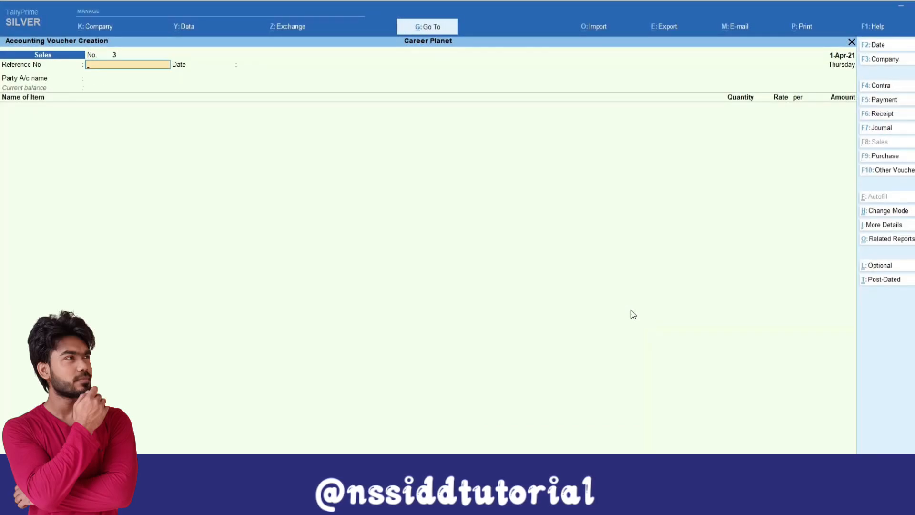
key("Escape")
key("p")
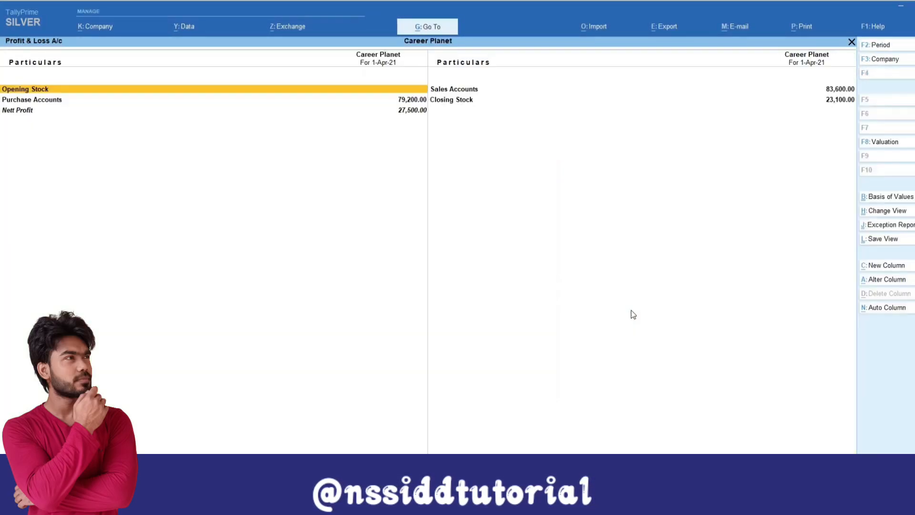
key("alt+F5")
Examine the amounts of the individual GST-rate, exempted and nil-rated ledgers under Purchase Accounts.
key("Down")
key("Down")
key("Down")
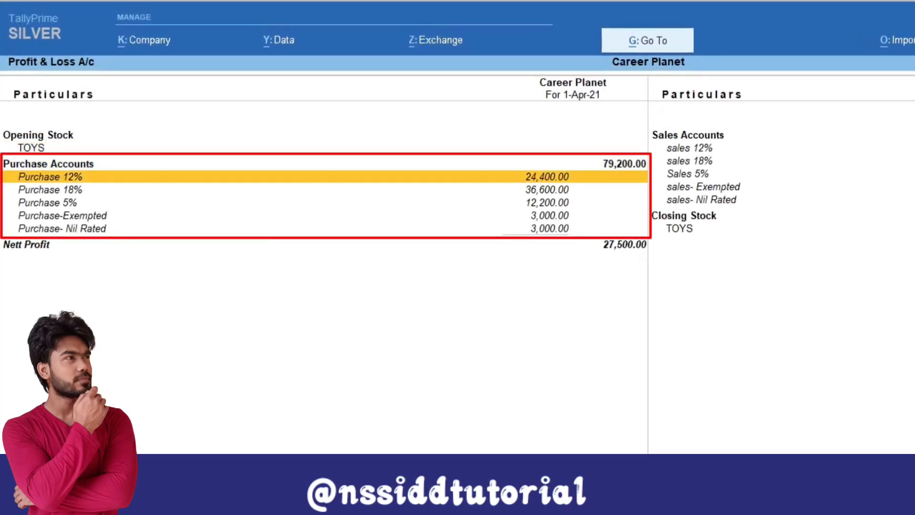
key("Down")
key("Down")
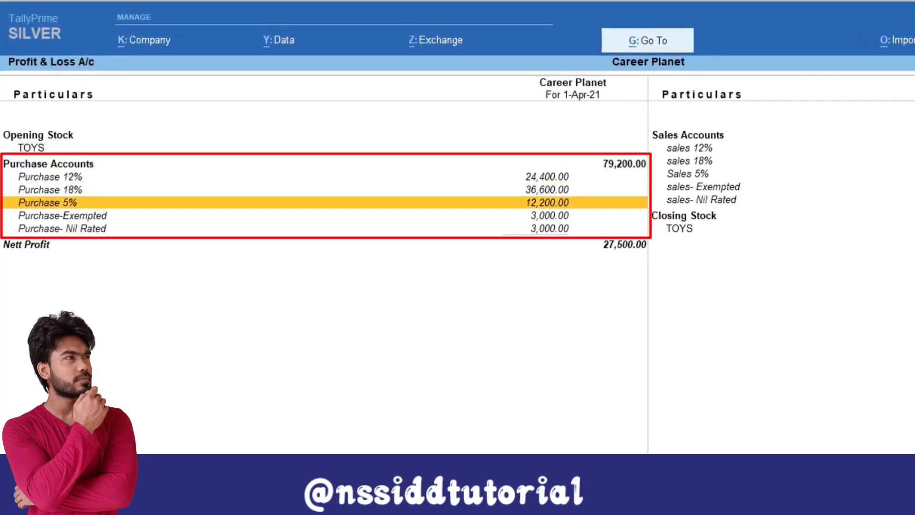
key("Down")
key("Down")
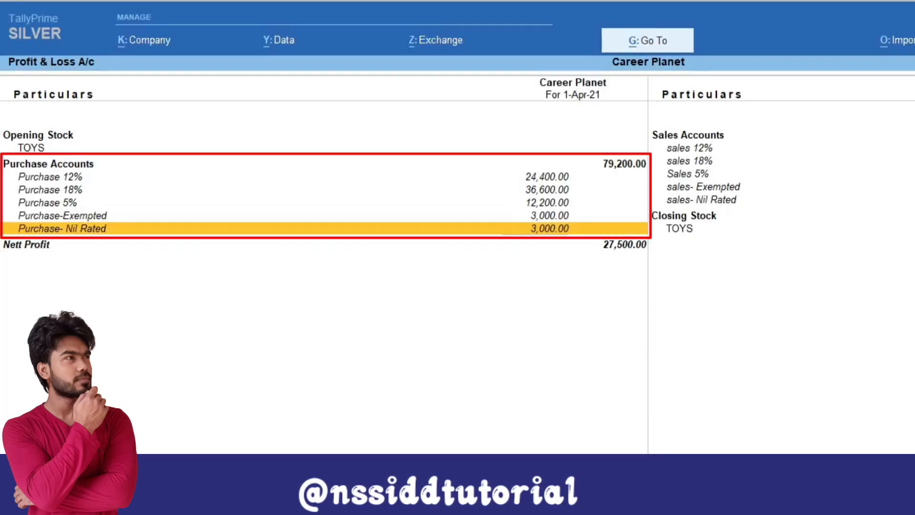
key("Up")
key("Up")
key("Up")
key("Up")
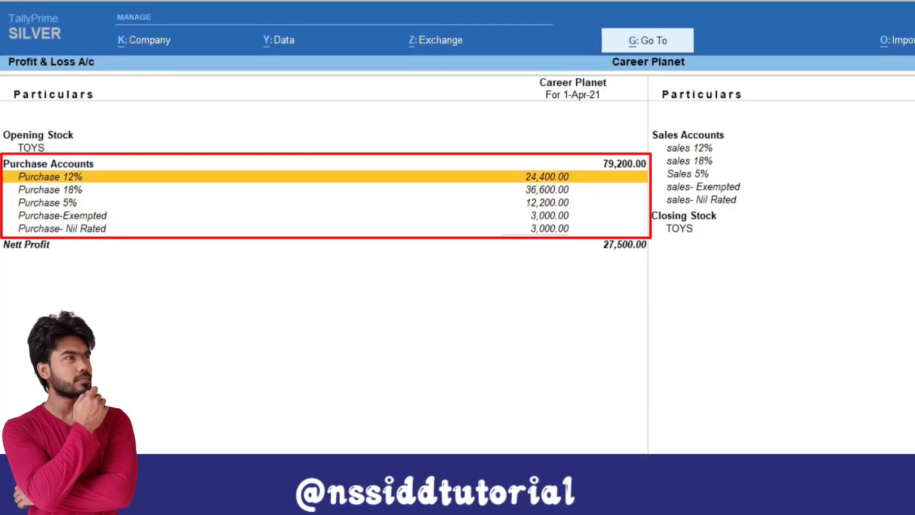
key("Down")
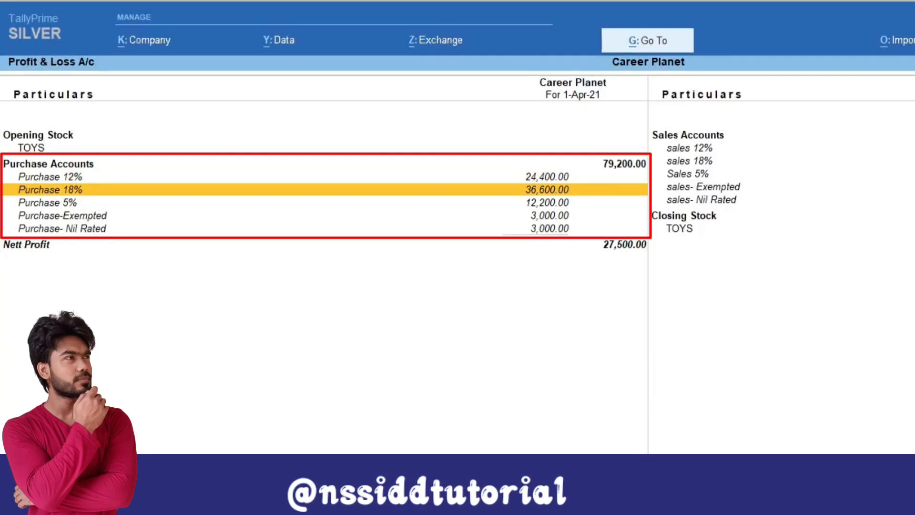
Examine the amounts of the individual GST-rate, exempted and nil-rated ledgers under Sales Accounts, then close the report.
key("Right")
key("Up")
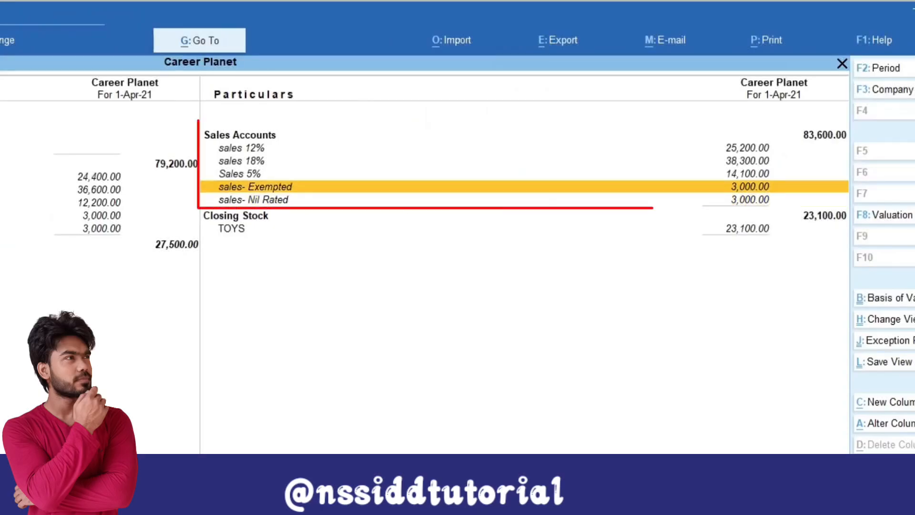
key("Up")
key("Up")
key("Up")
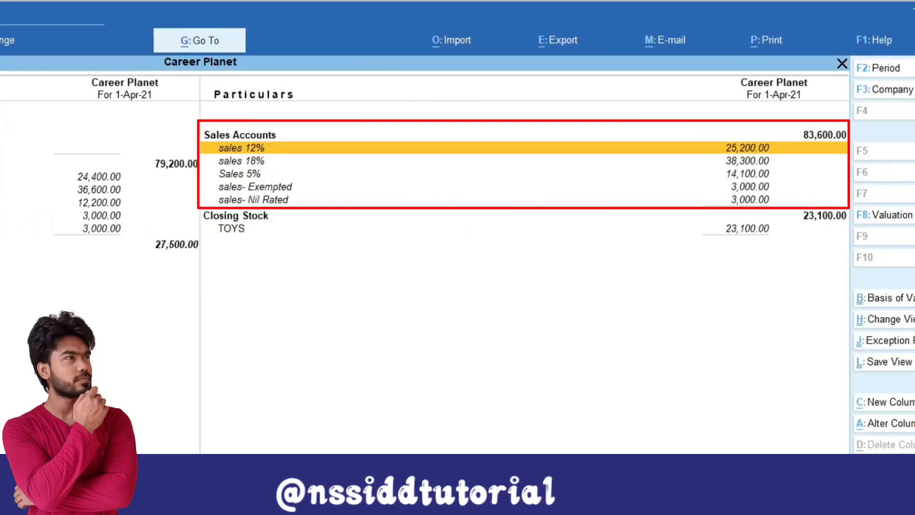
key("Down")
key("Down")
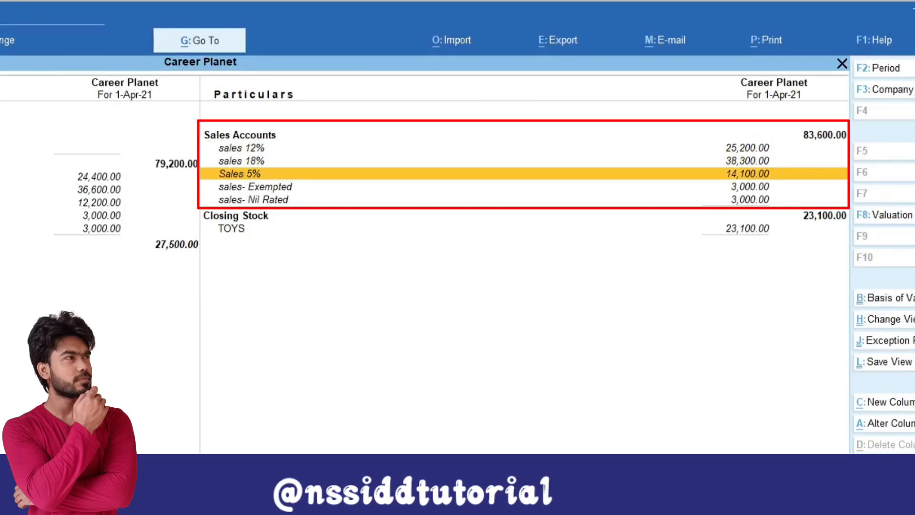
key("Down")
key("Down")
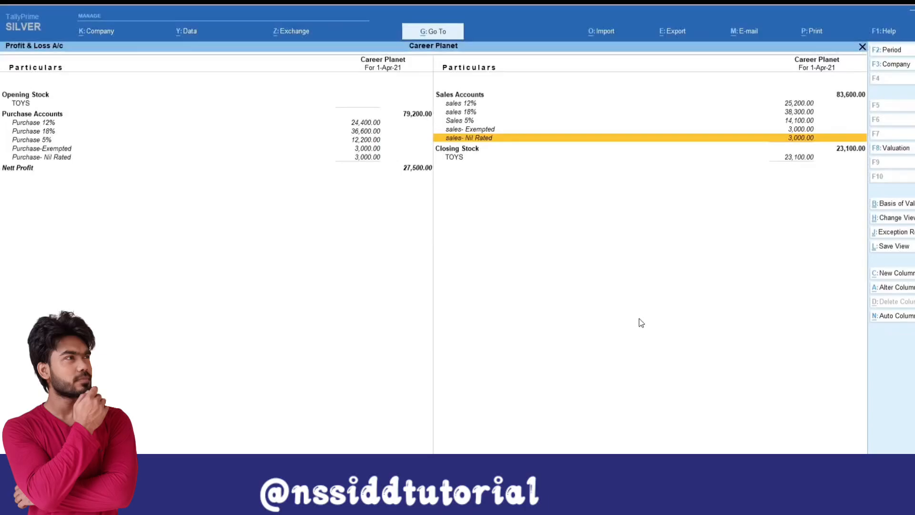
key("Escape")
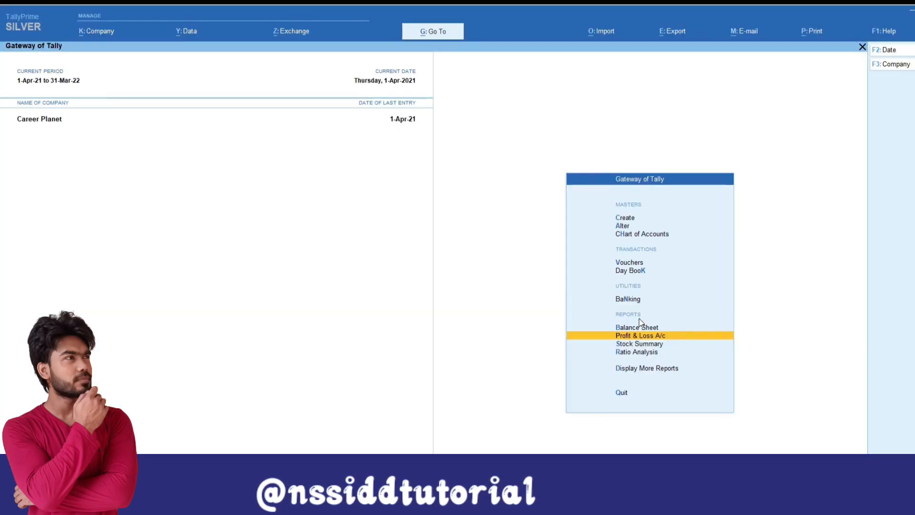
Display the GSTR-1 return from the GST reports.
key("d")
key("g")
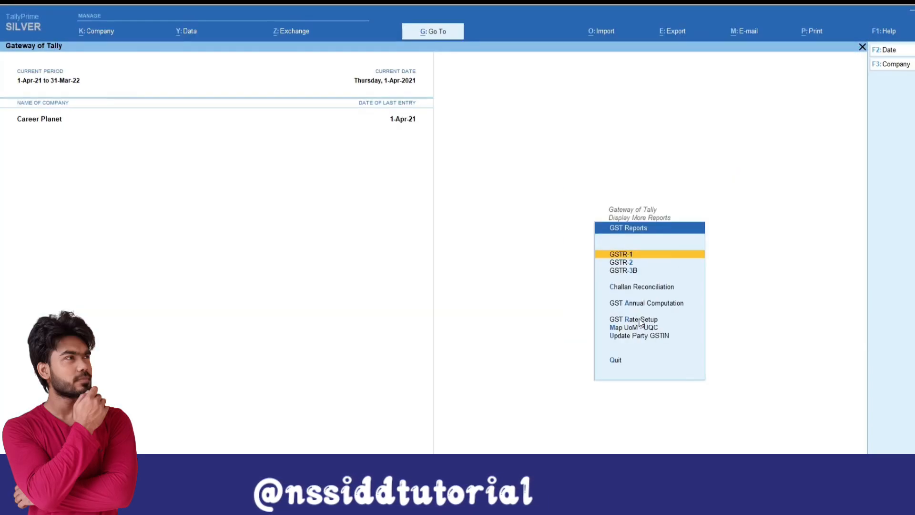
key("Return")
Drill down into the Taxable Sales of the B2B Invoices, check the tax amounts of each voucher, and return to the GSTR-1 summary.
key("Down")
key("Down")
key("Down")
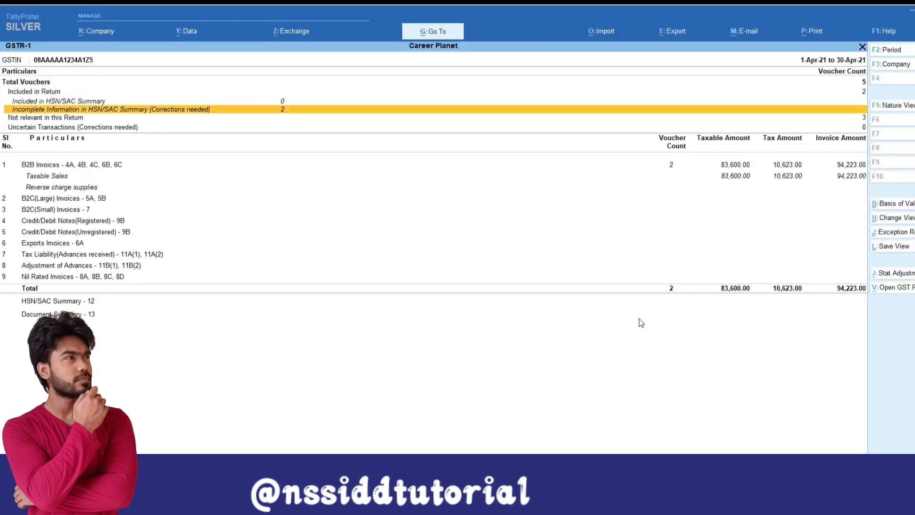
key("Down")
key("Down")
key("Down")
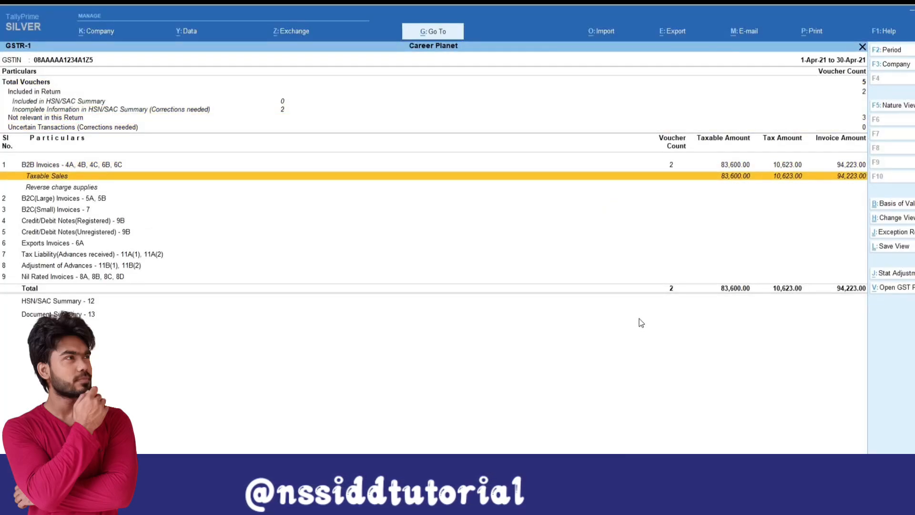
key("Return")
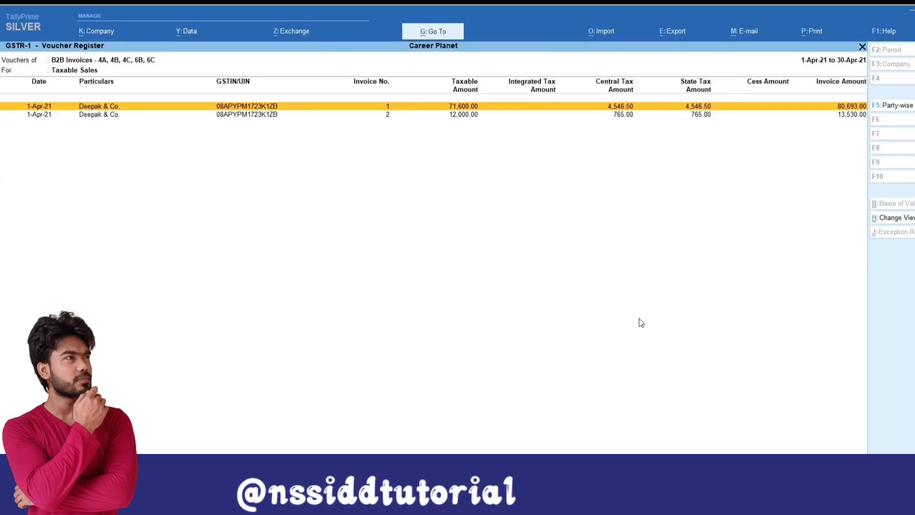
key("Escape")
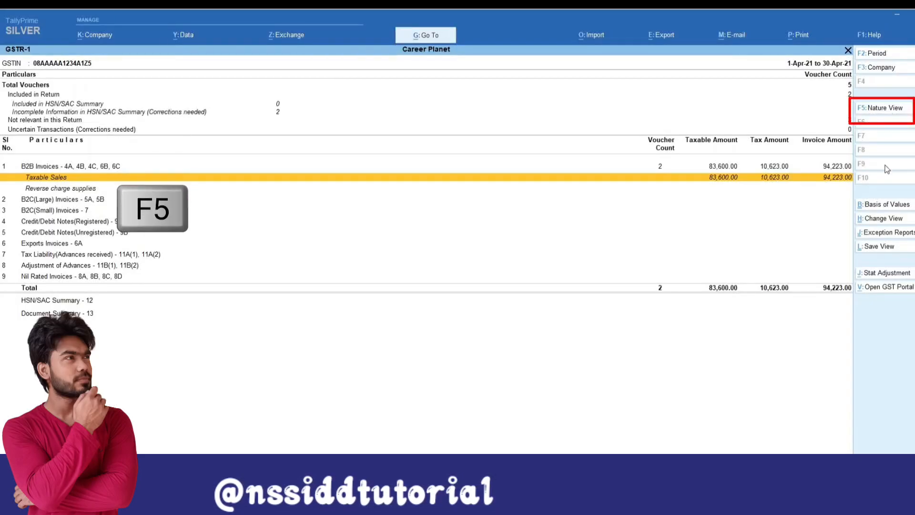
Switch GSTR-1 to the nature view and examine the outward supplies by GST rate, including the exempt and nil-rated sales.
key("F5")
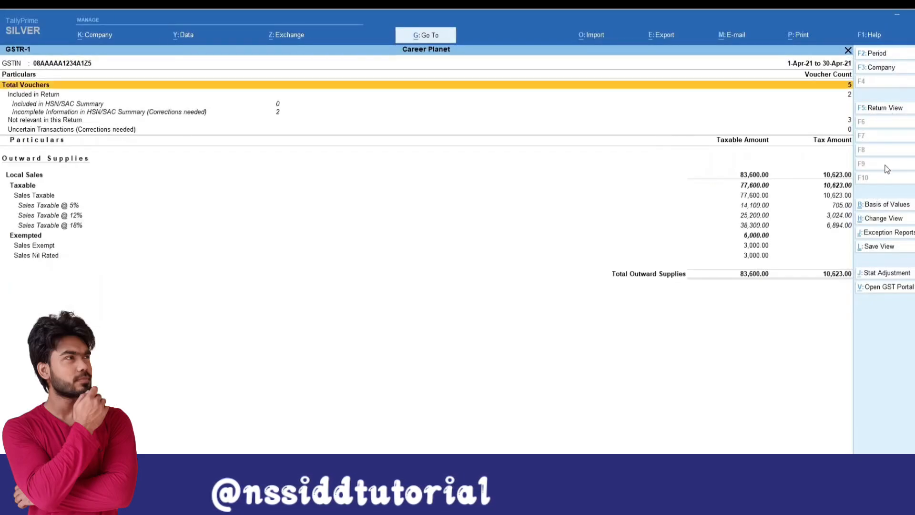
key("alt+F5")
key("alt+F5")
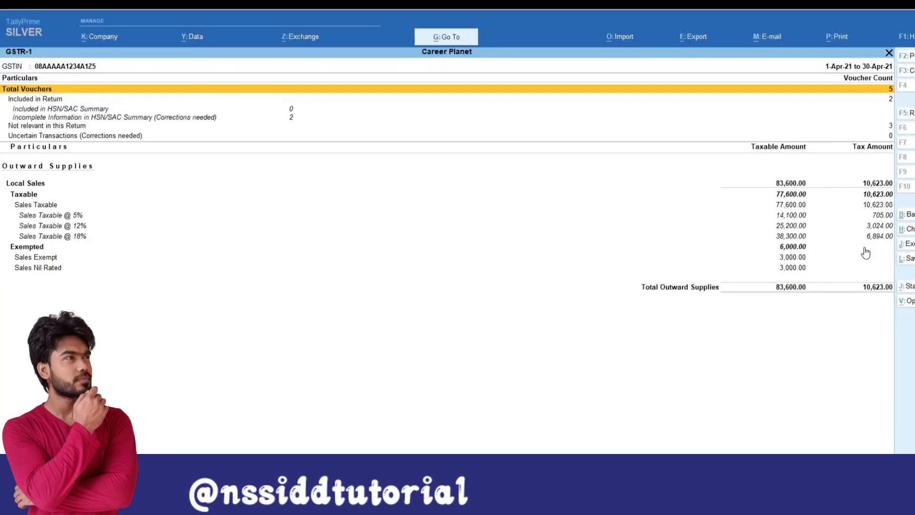
key("F5")
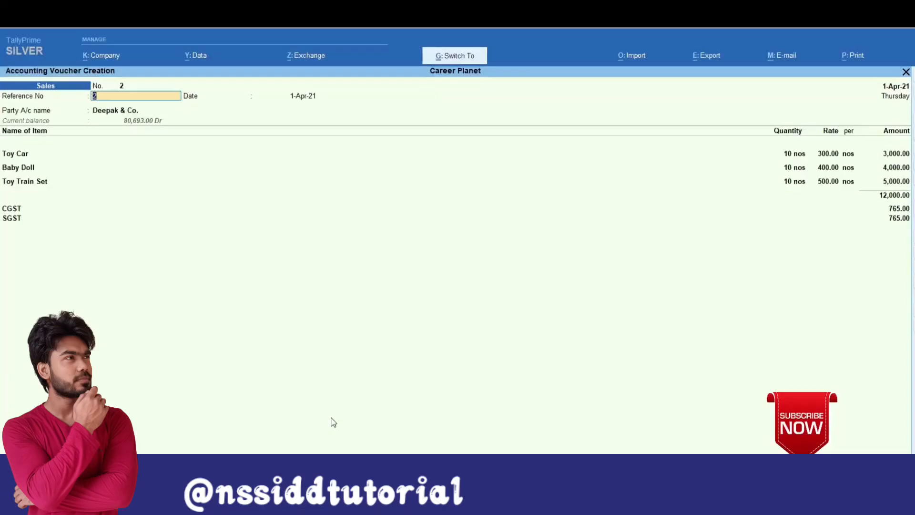
Save sales voucher no. 2 for the Toy Car, Baby Doll and Toy Train Set, and leave voucher entry.
key("ctrl+a")
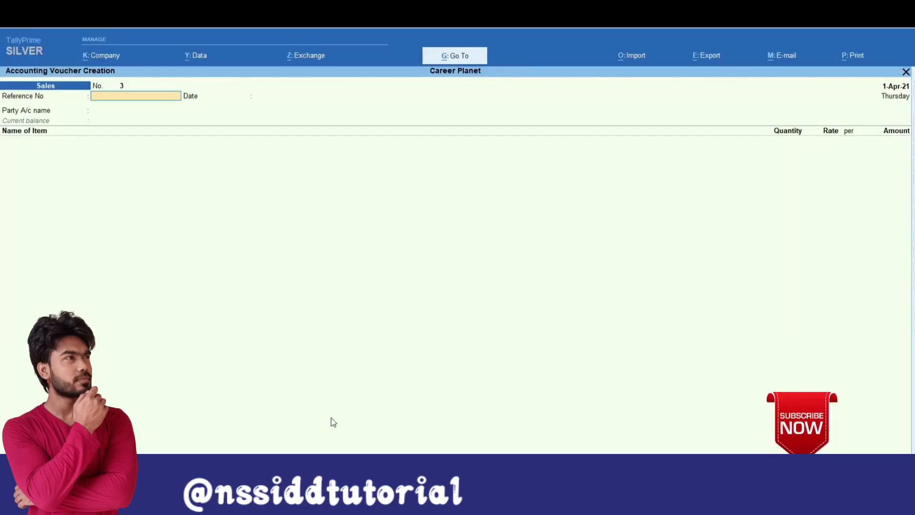
key("Escape")
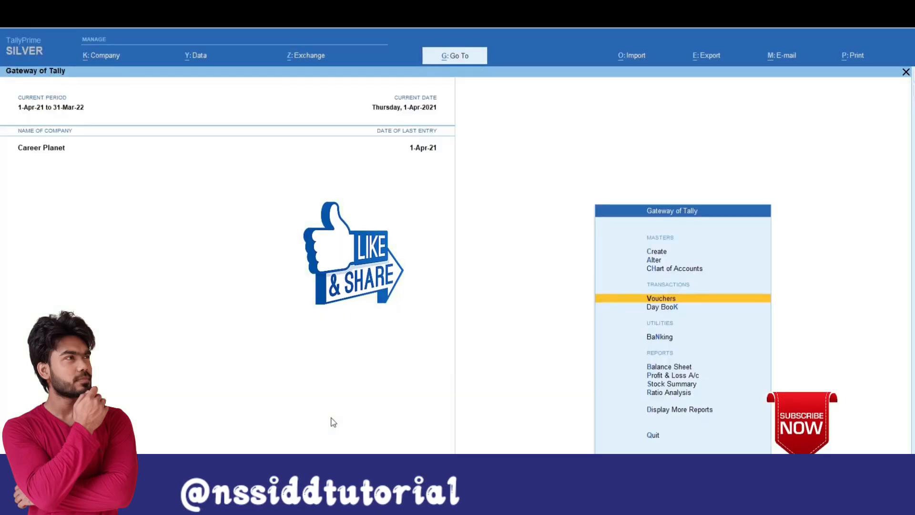